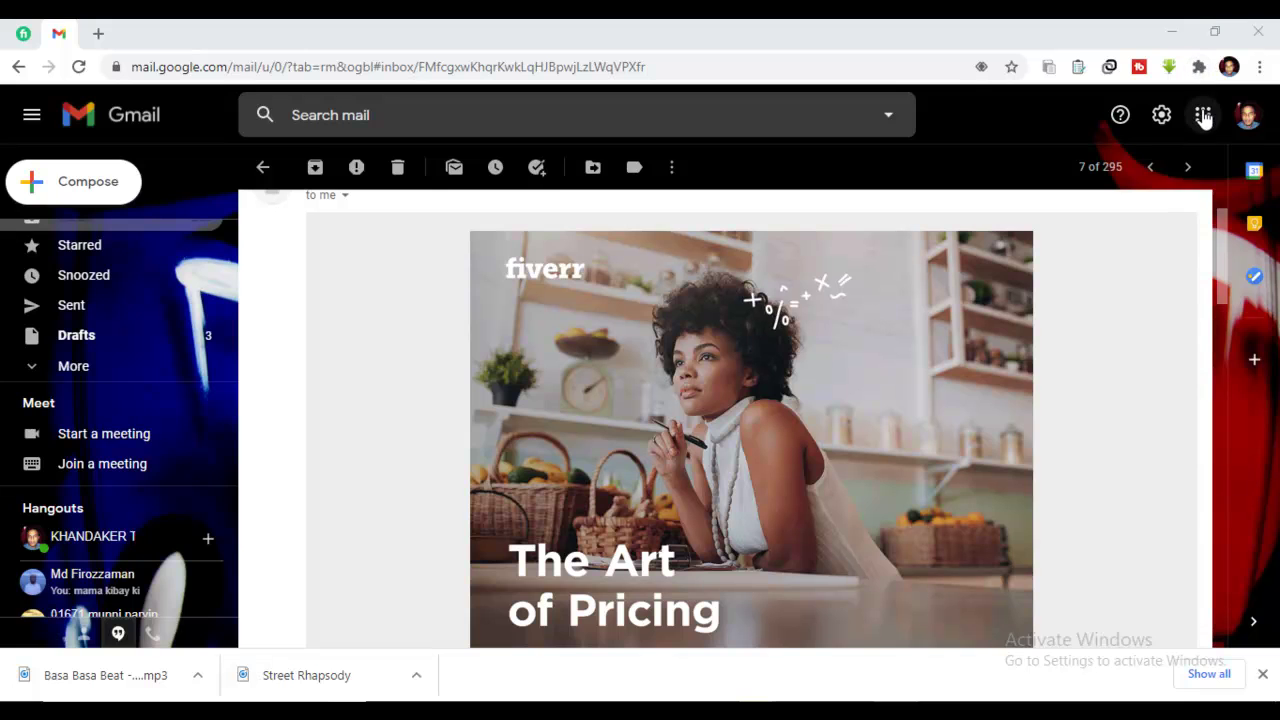
Open Blogger from the Google apps and switch to the youbeatz blog
scroll(1158, 415, down, 6)
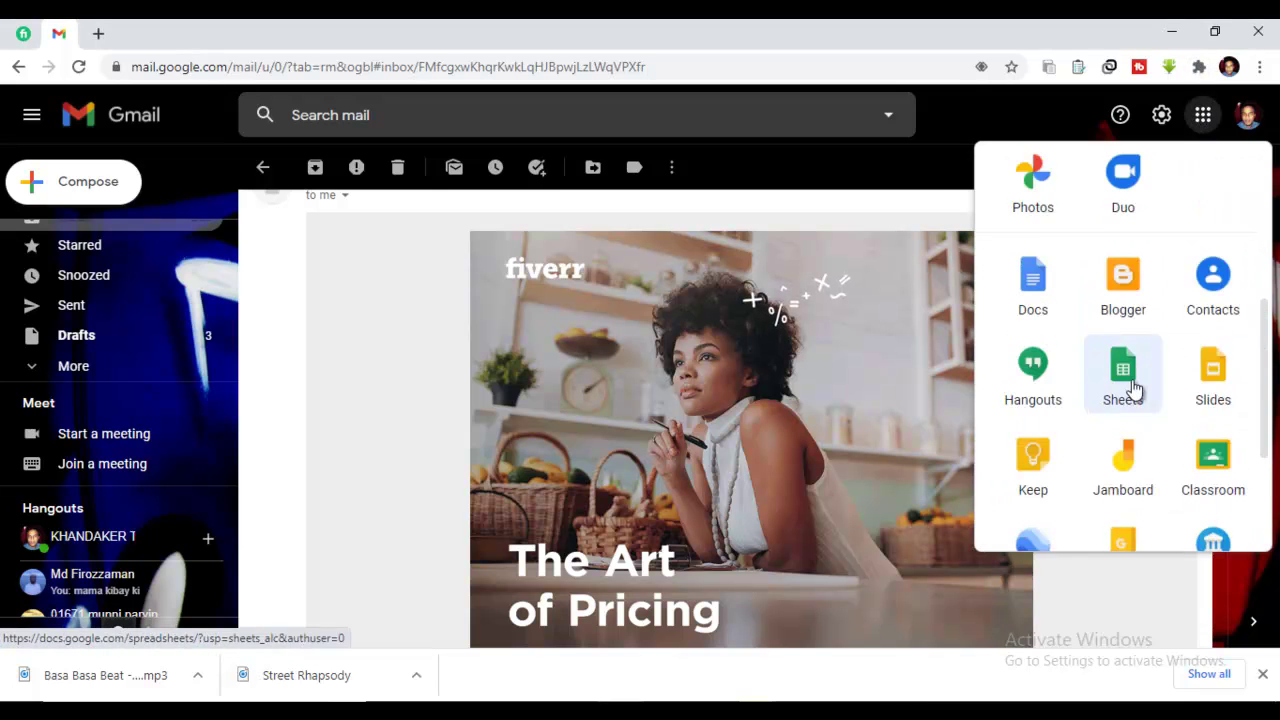
scroll(1131, 314, up, 2)
click(1141, 299)
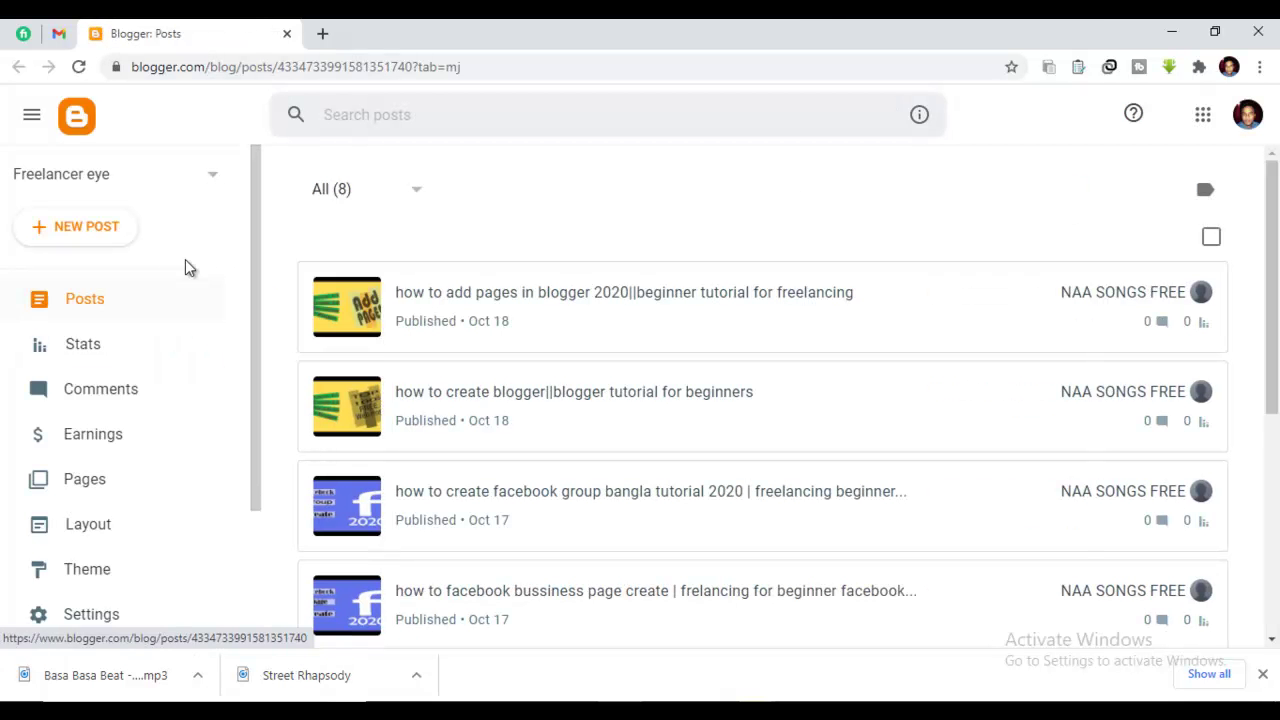
click(211, 185)
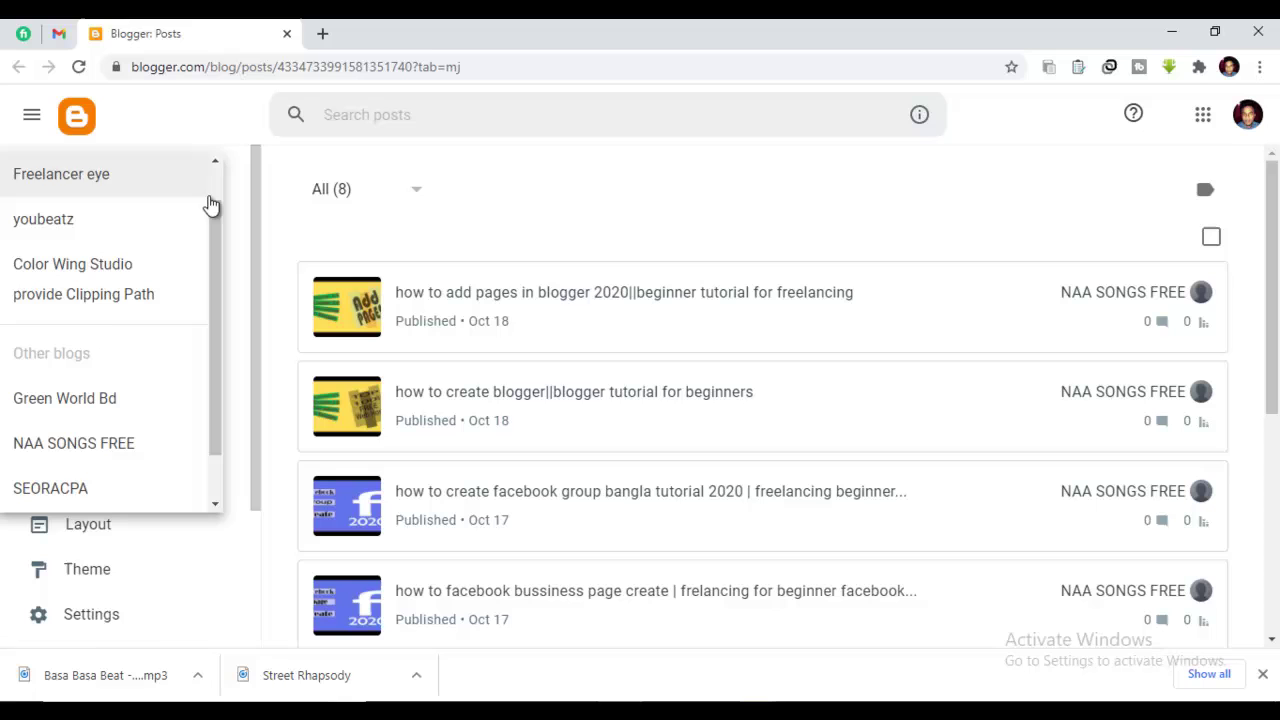
click(94, 226)
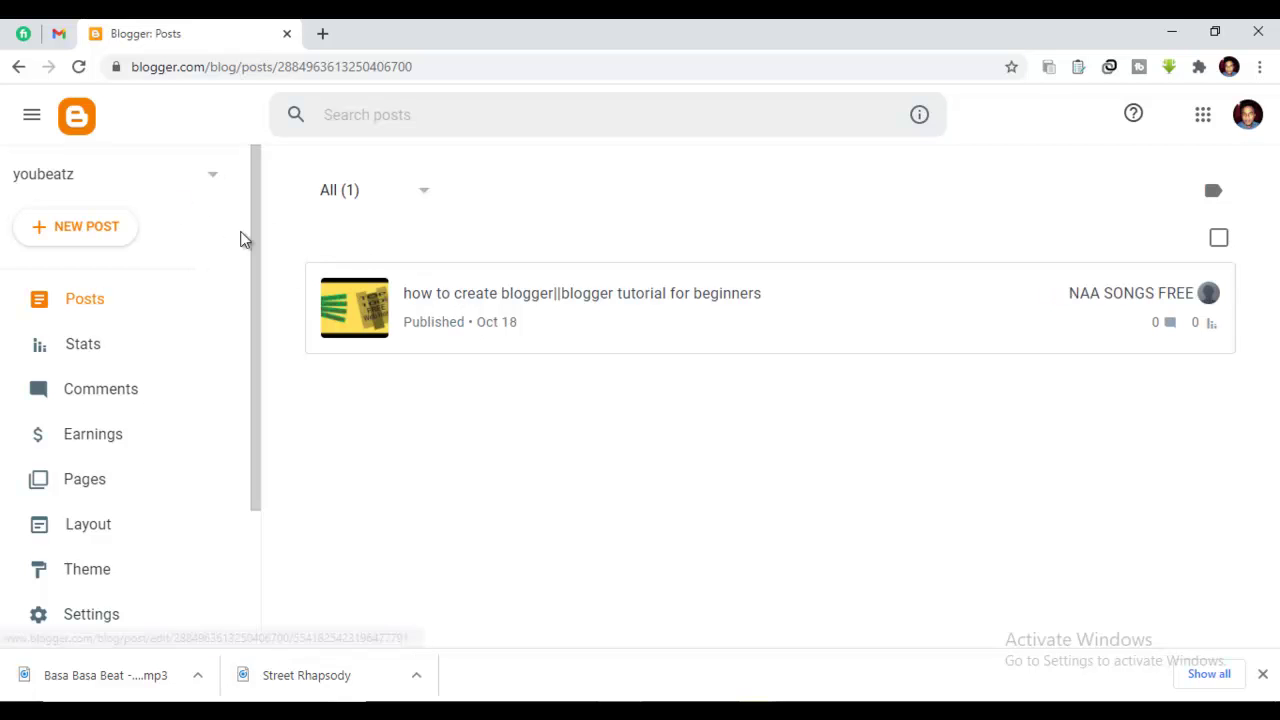
Create a new post titled "how to create blogger | blogger tutorial for beginners", copying the title from the blogger text file in Notepad
click(101, 238)
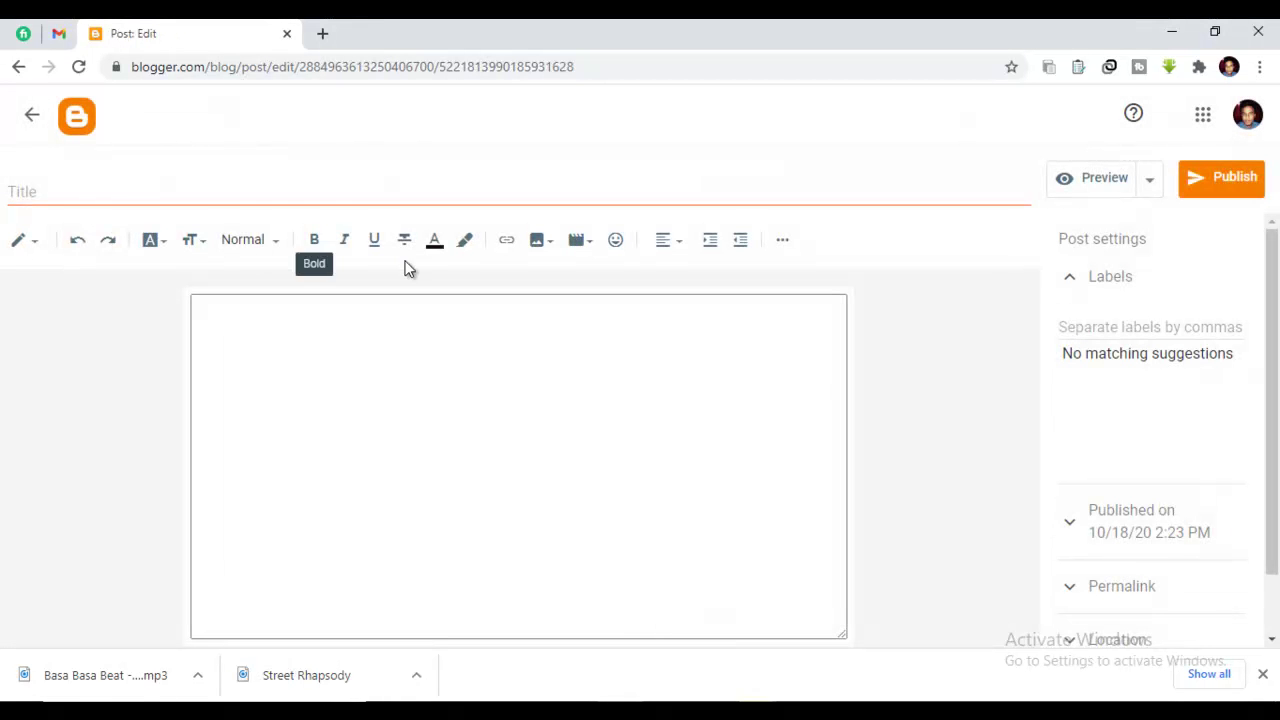
click(170, 197)
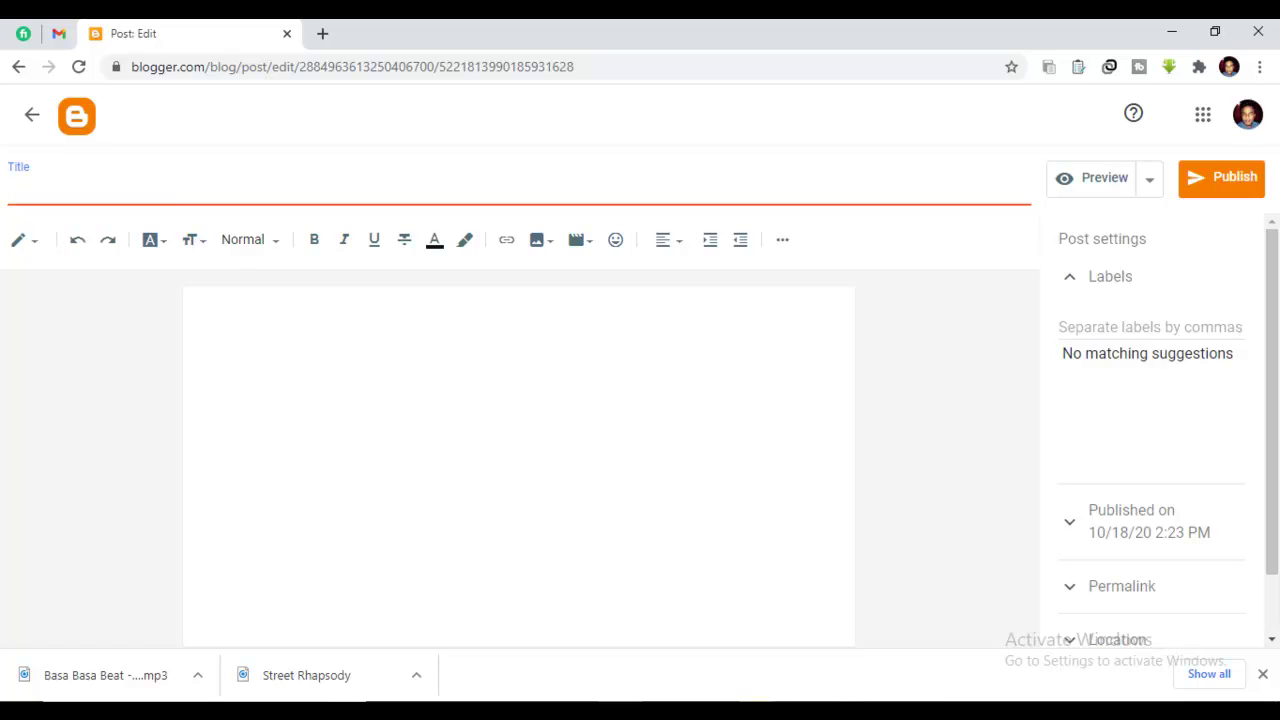
key(alt+Tab)
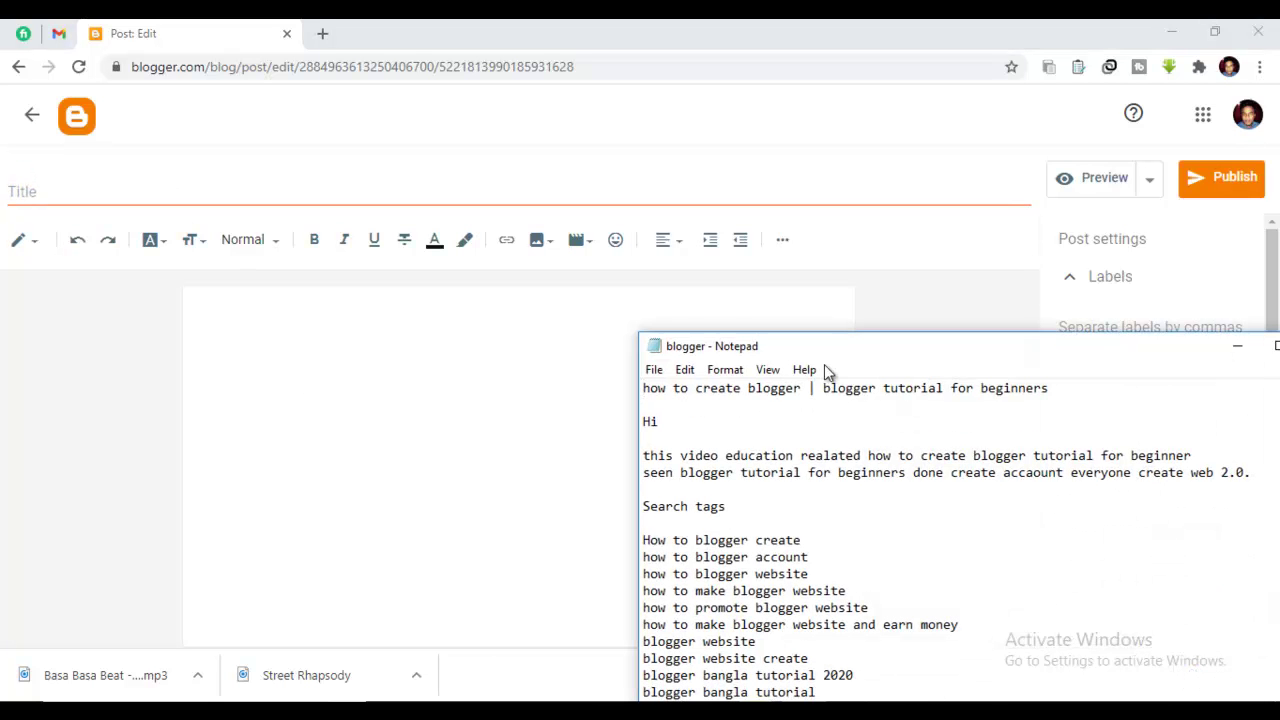
drag(1079, 391, 636, 389)
key(ctrl+c)
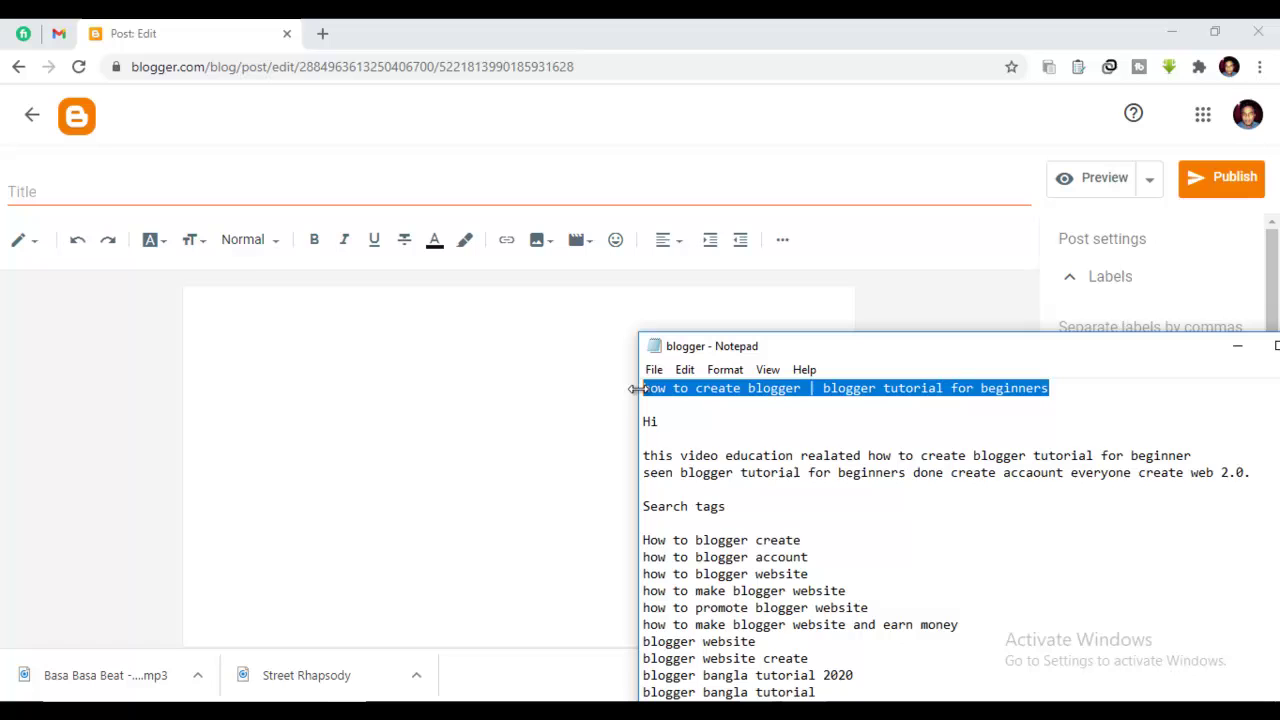
click(340, 188)
key(ctrl+v)
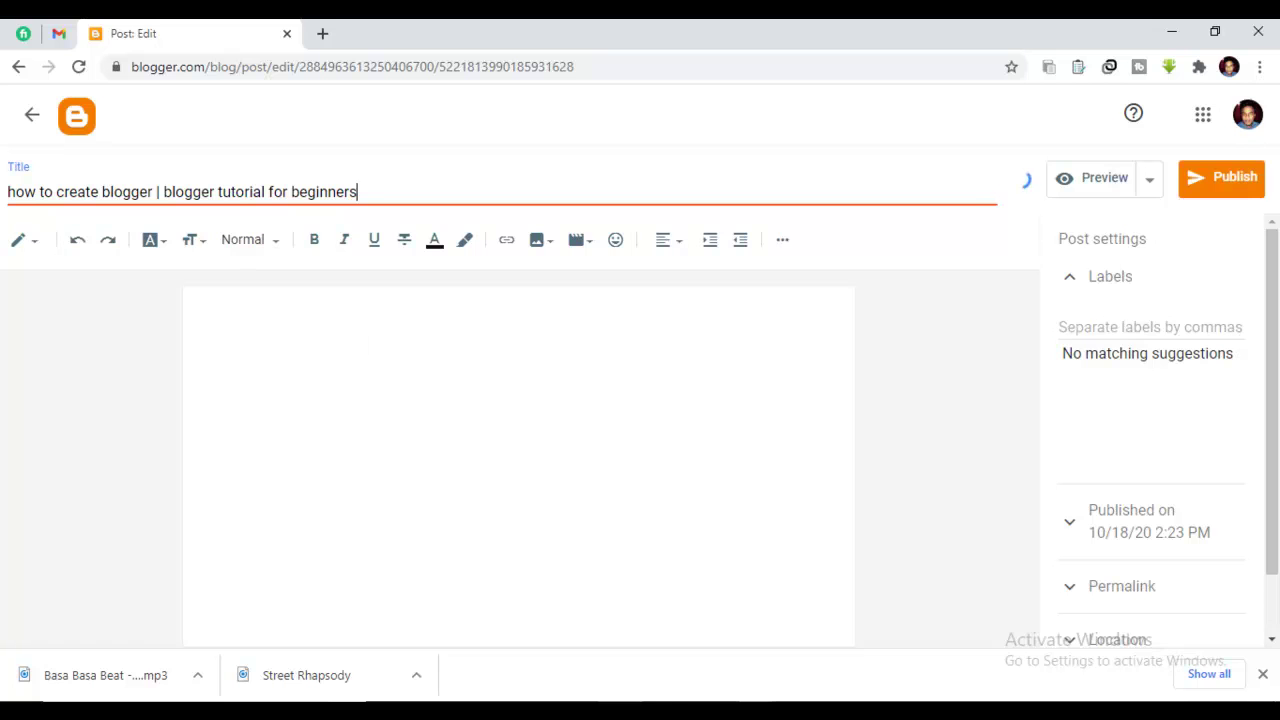
Copy the text from "Hi" through the search tags in the blogger Notepad file into the post body
key(alt+Tab)
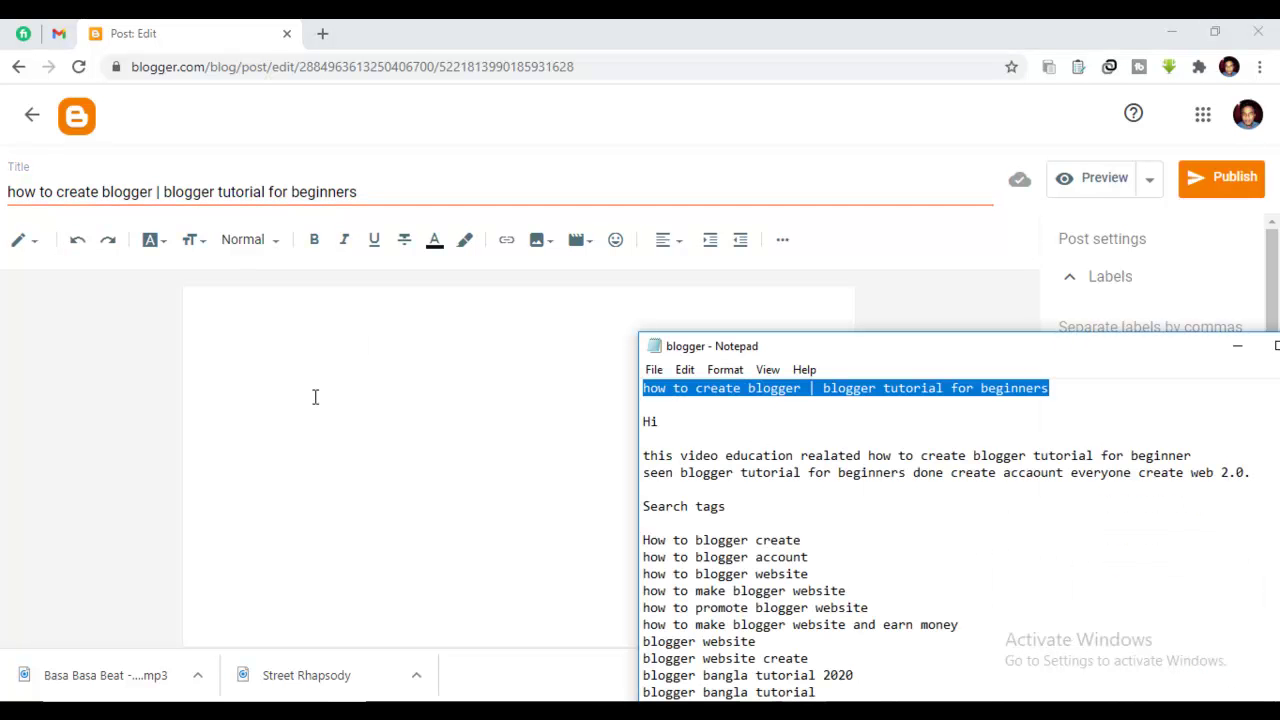
click(212, 326)
key(alt+Tab)
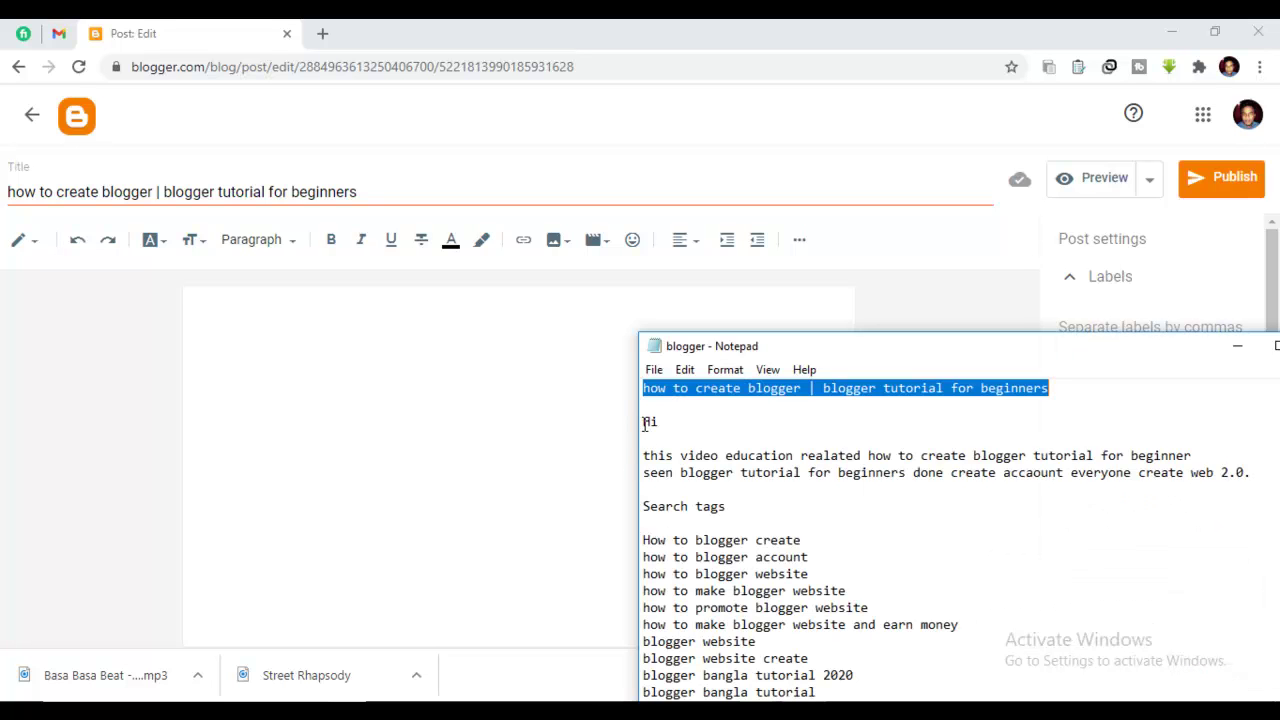
drag(645, 421, 868, 688)
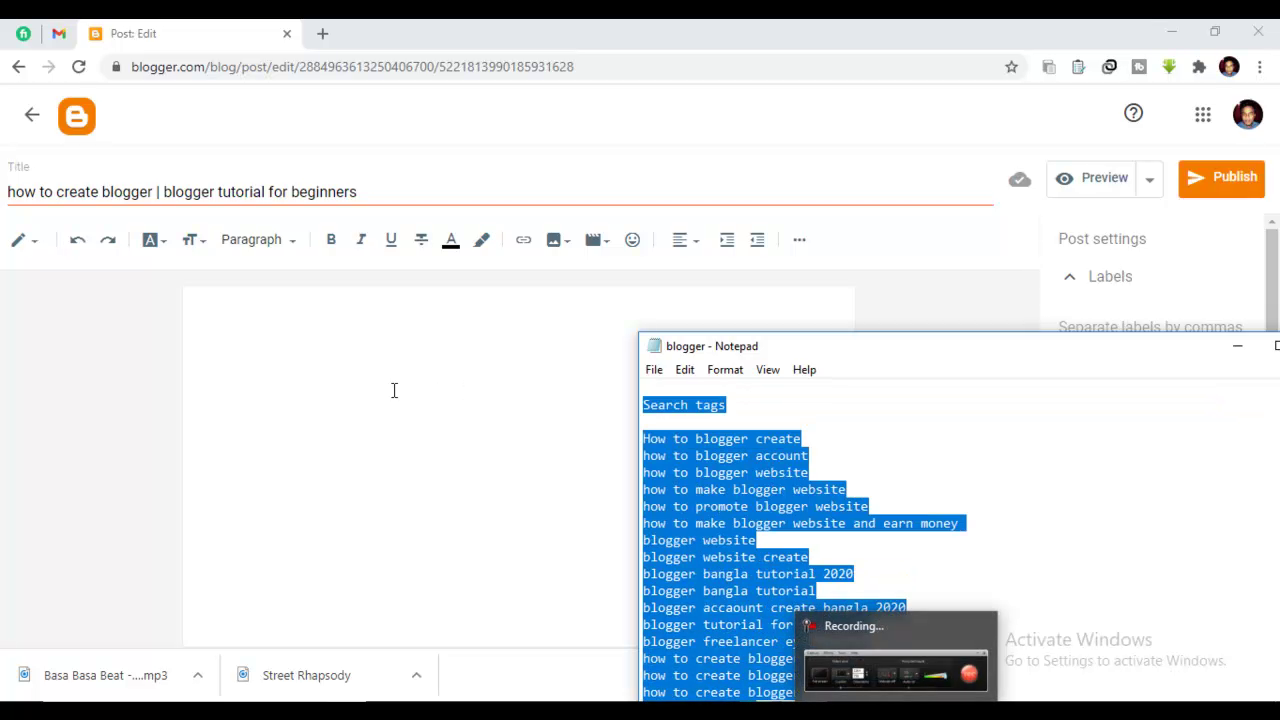
click(285, 360)
key(ctrl+v)
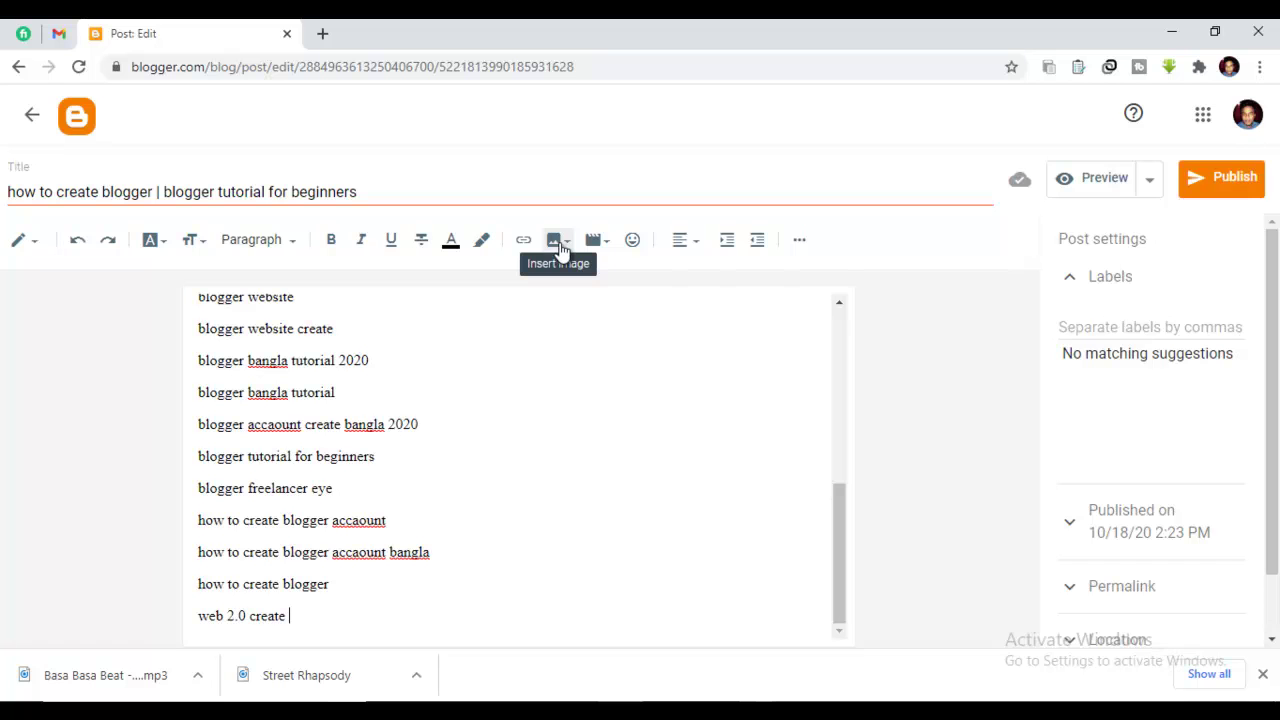
Insert the "how to add pages in" image from the computer's Desktop folder above the Search tags heading in the post
scroll(420, 457, up, 4)
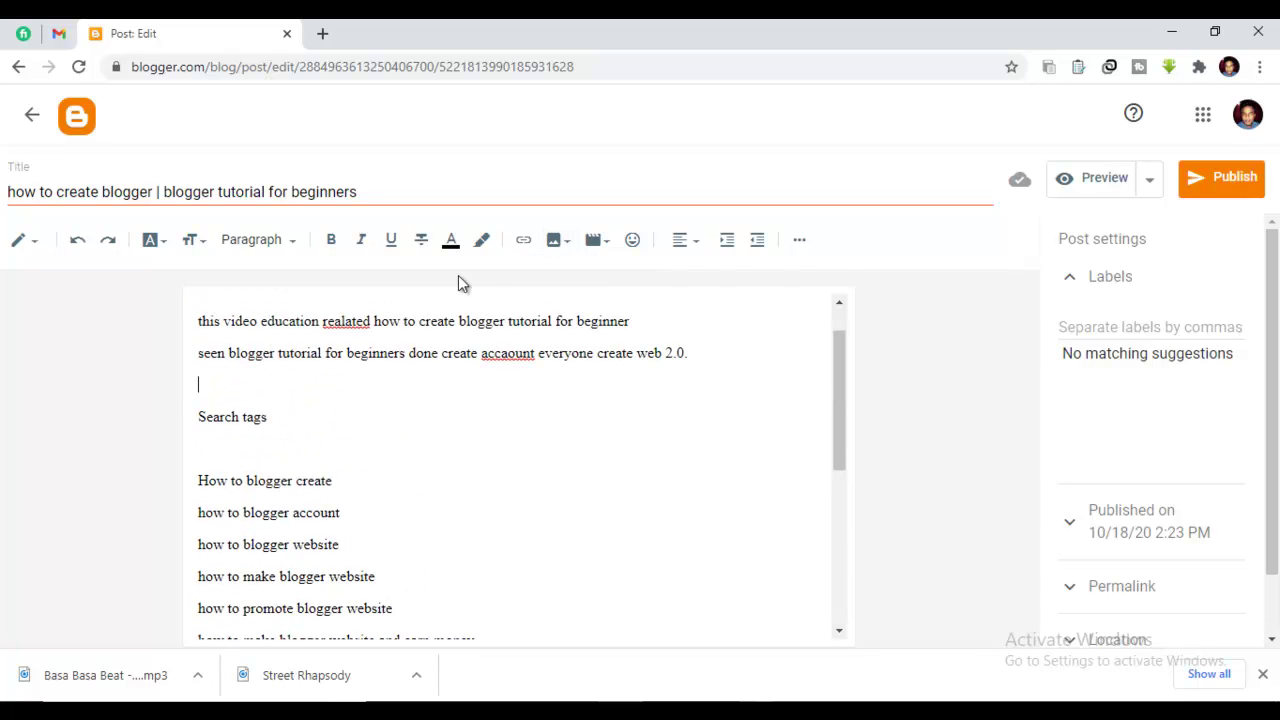
click(553, 245)
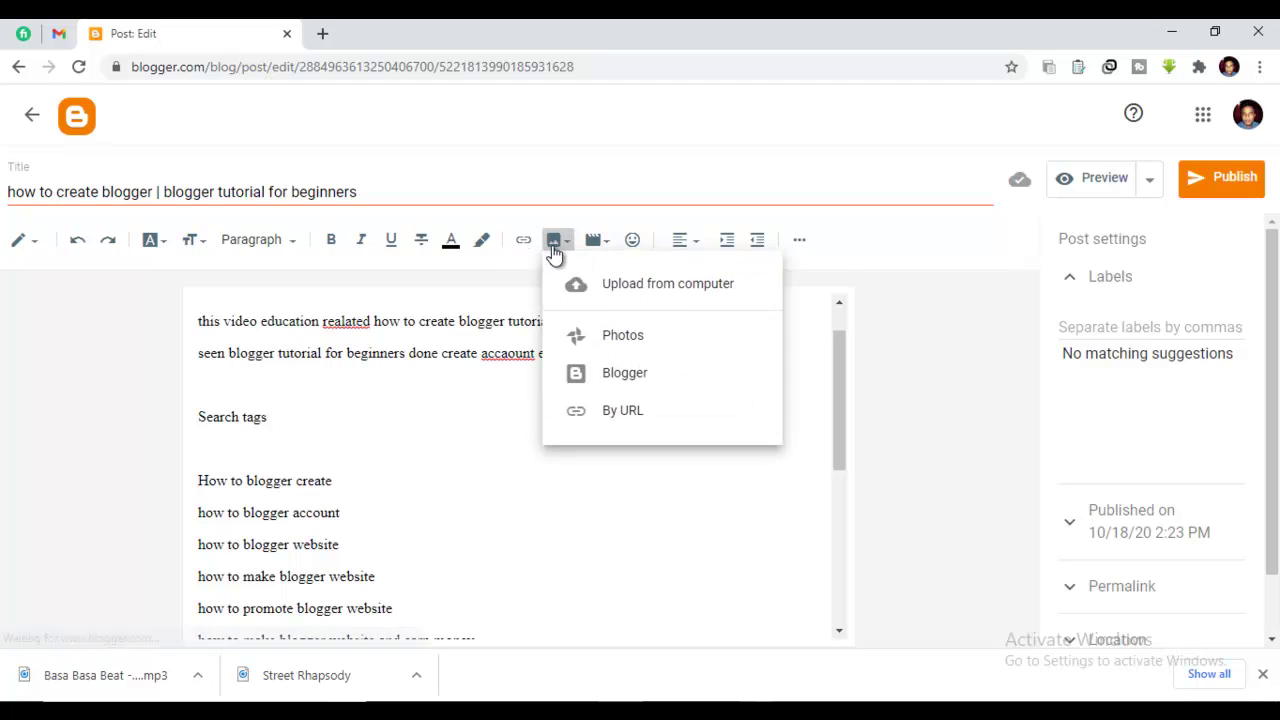
click(649, 290)
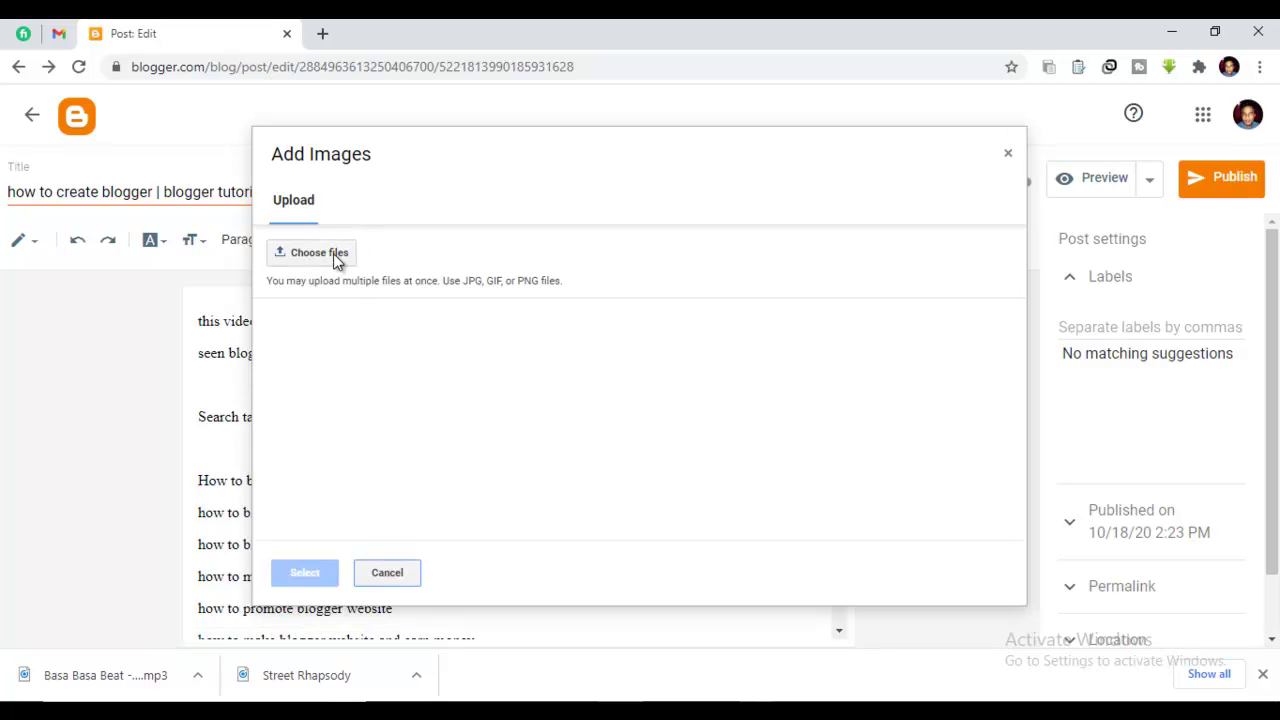
click(333, 253)
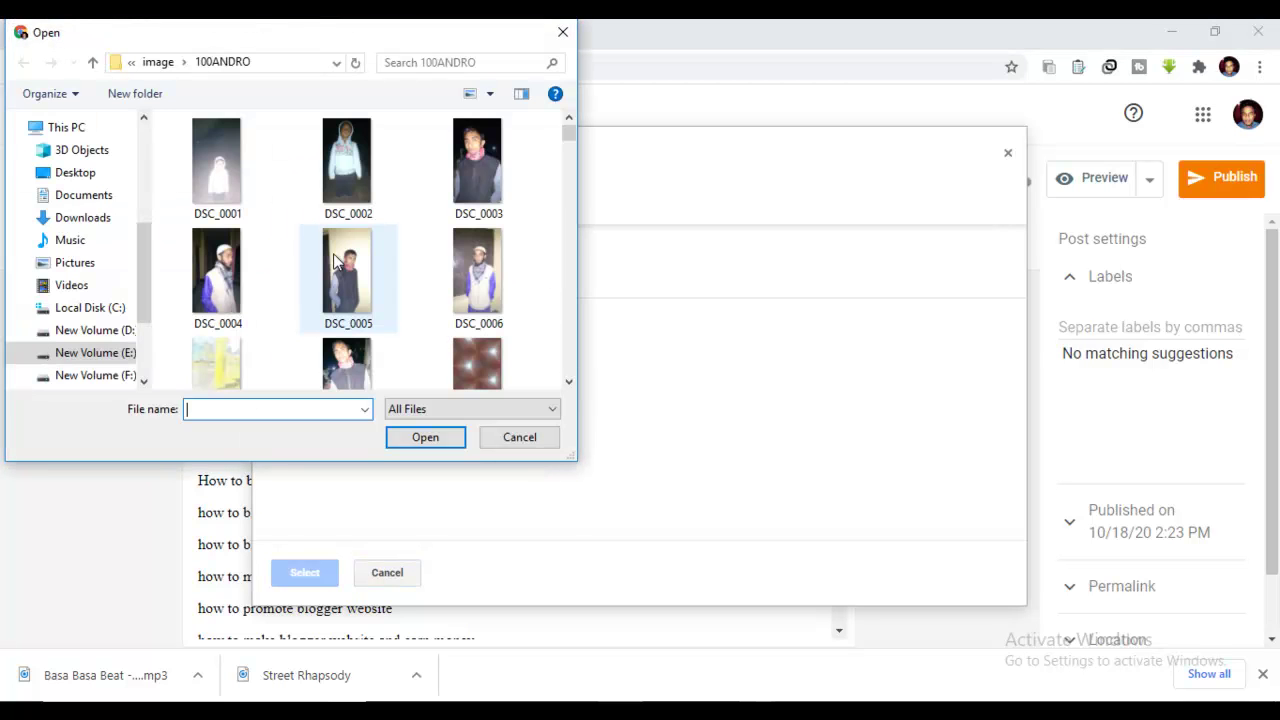
click(92, 62)
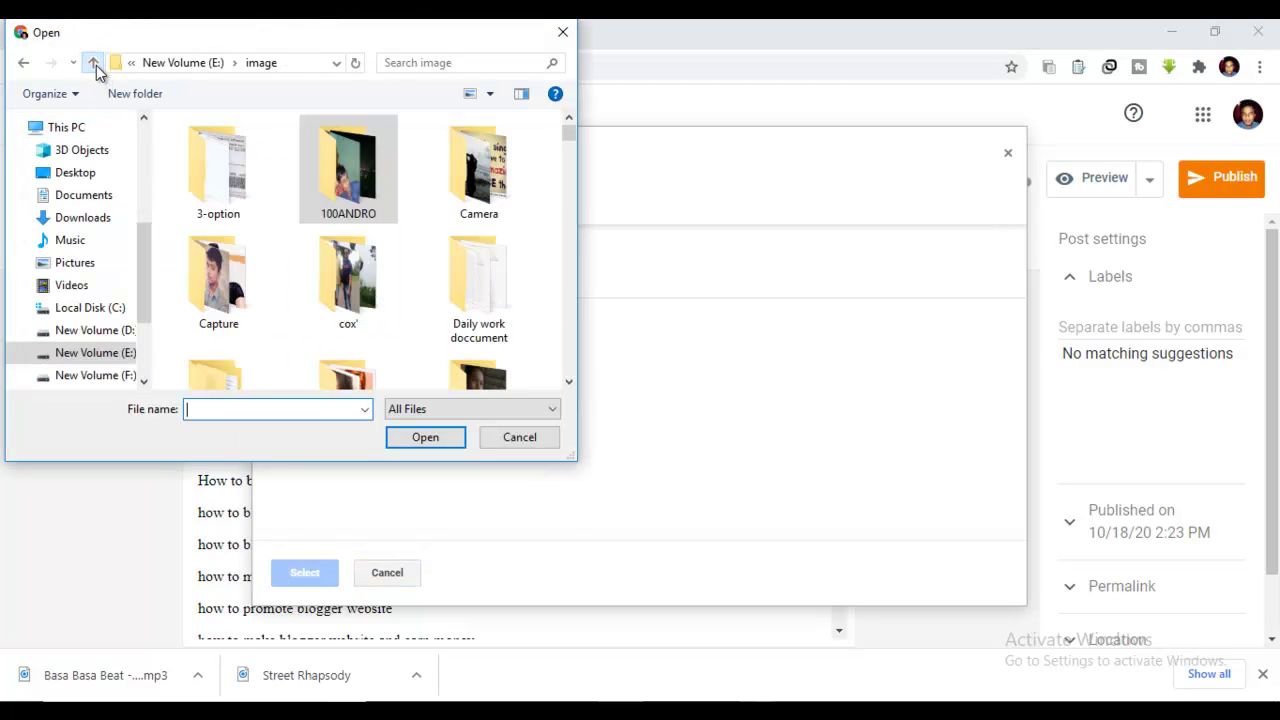
click(82, 174)
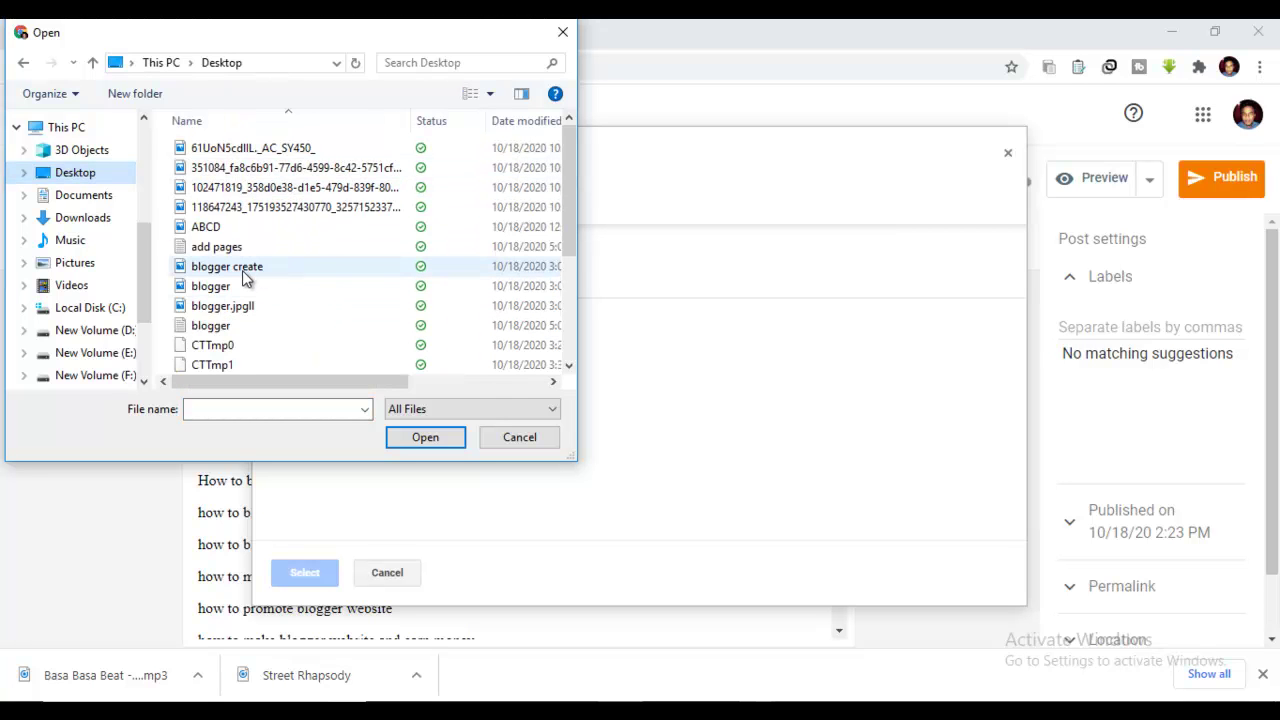
scroll(268, 258, down, 1)
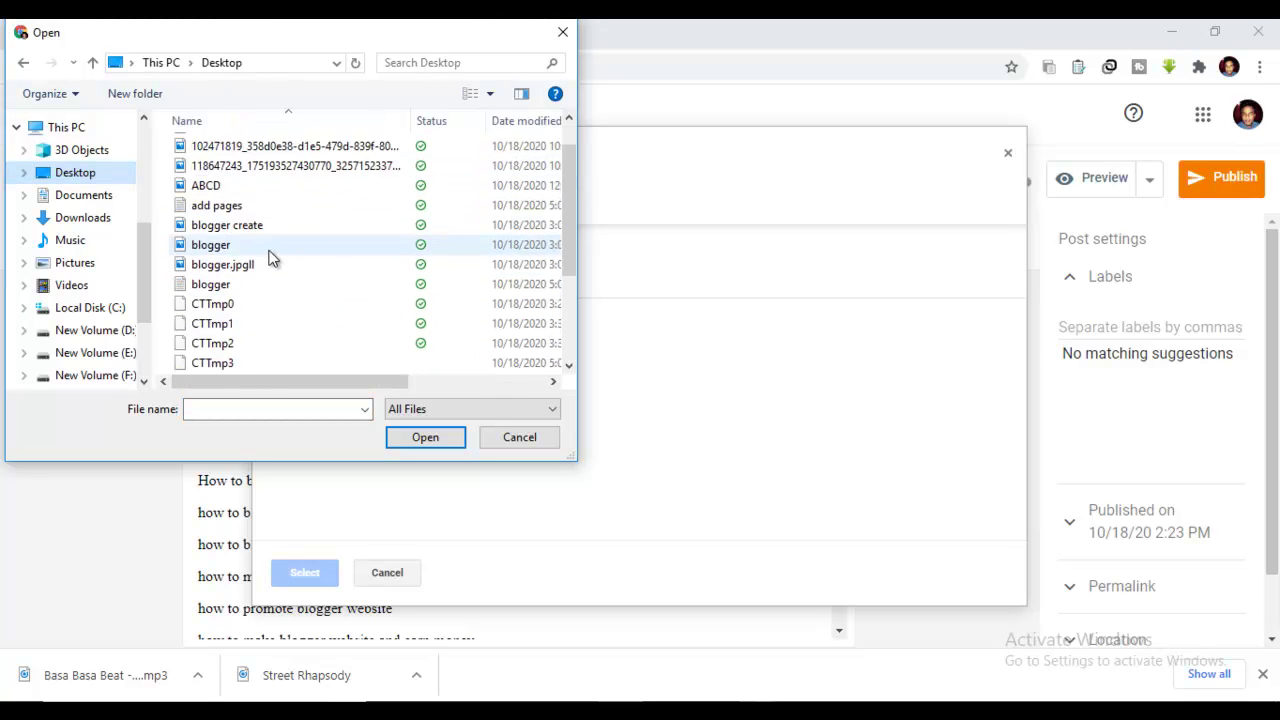
scroll(268, 258, down, 2)
double_click(270, 265)
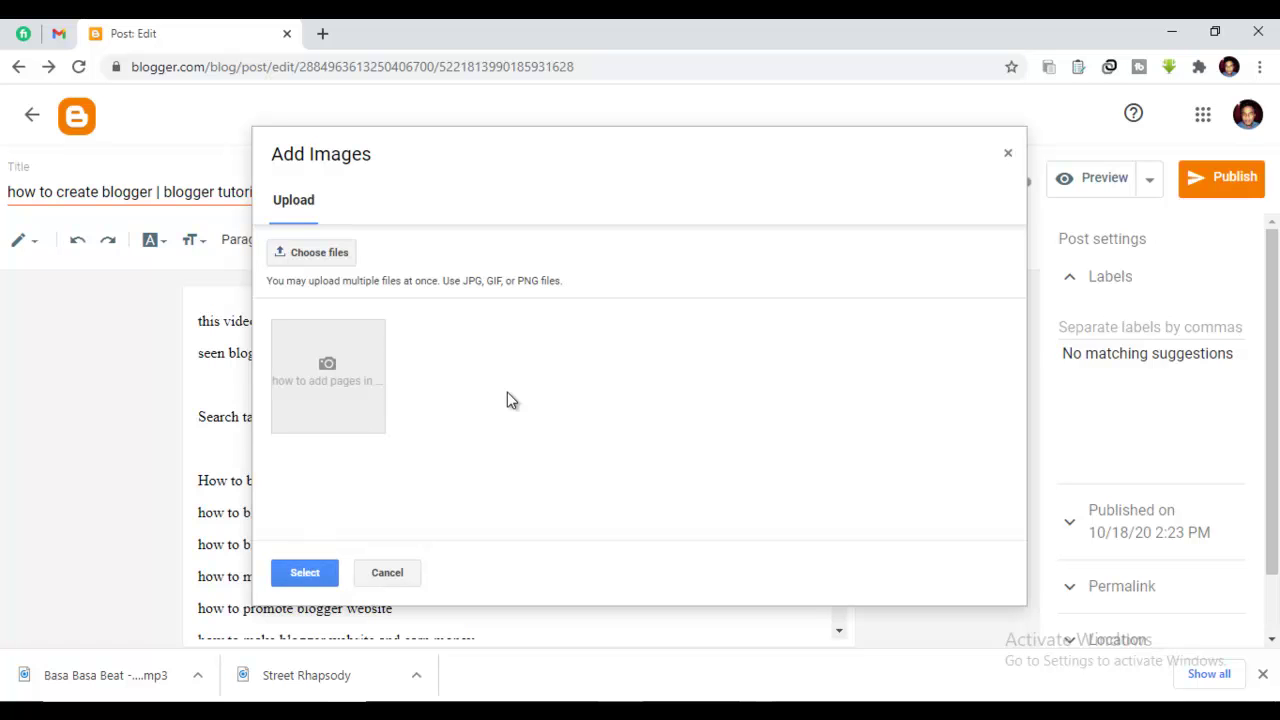
click(305, 573)
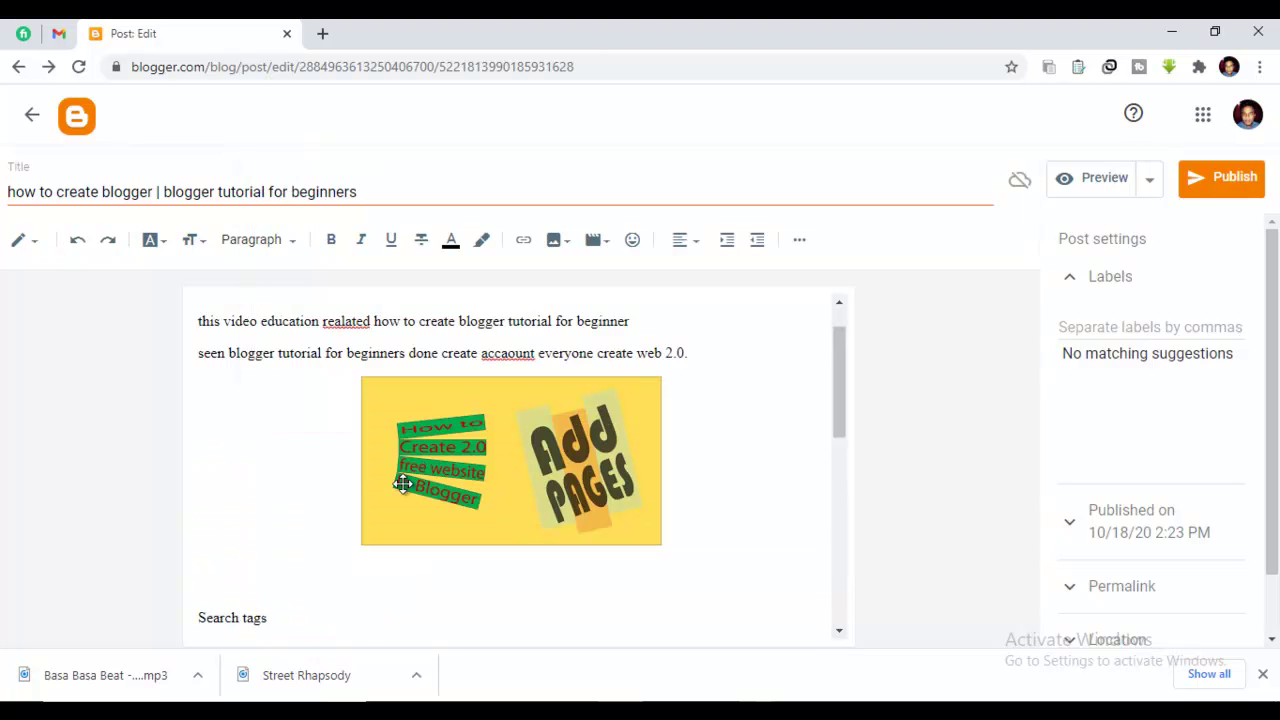
Check the inserted image and the body text, and publish the post to the blog
click(496, 440)
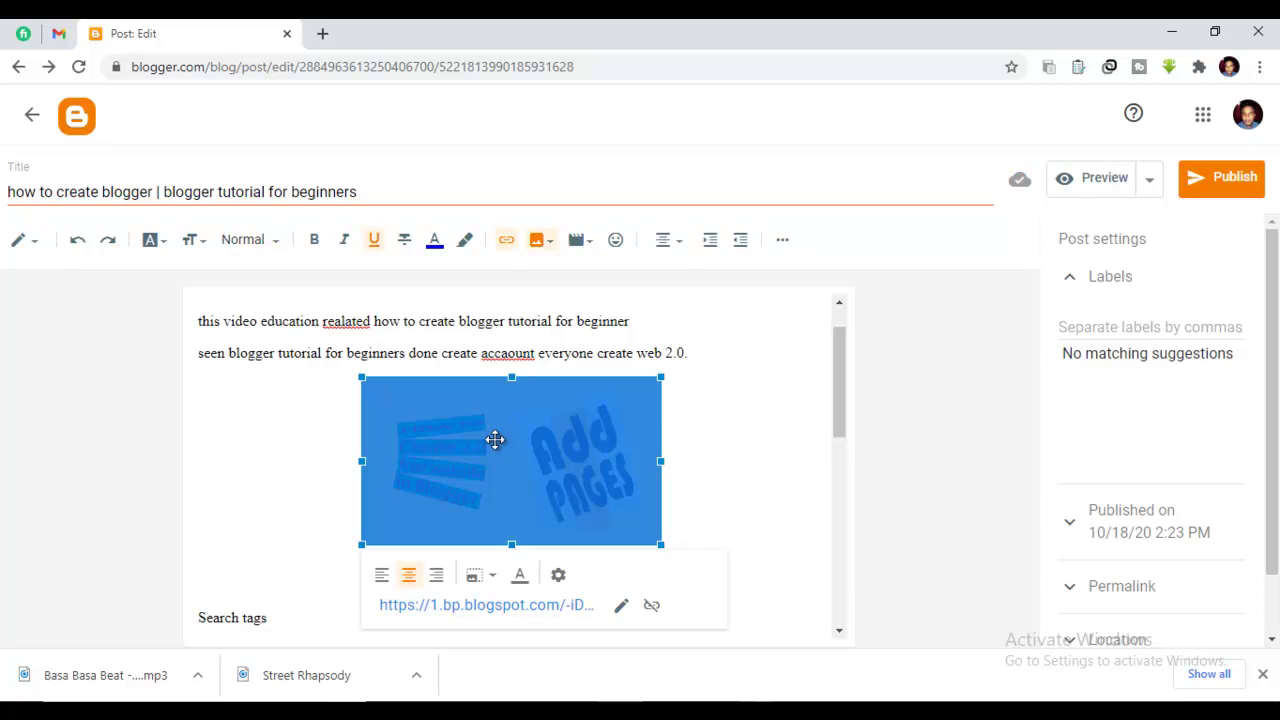
click(582, 453)
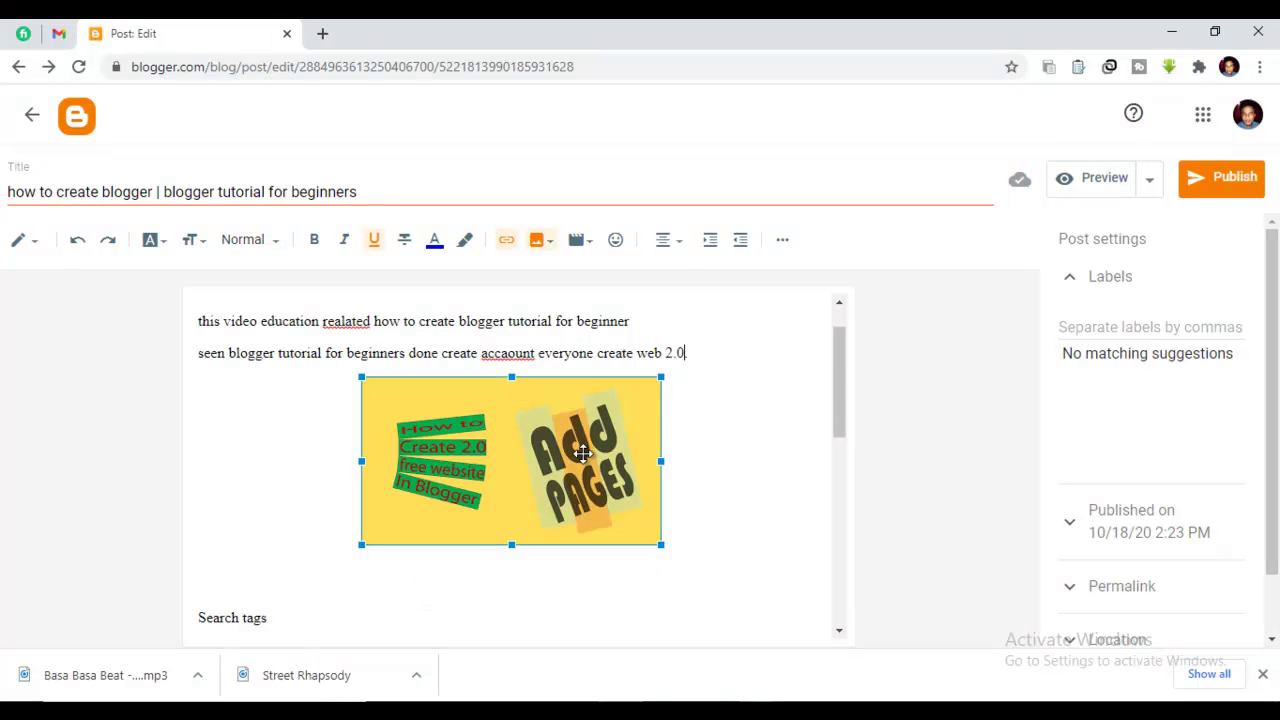
text(.)
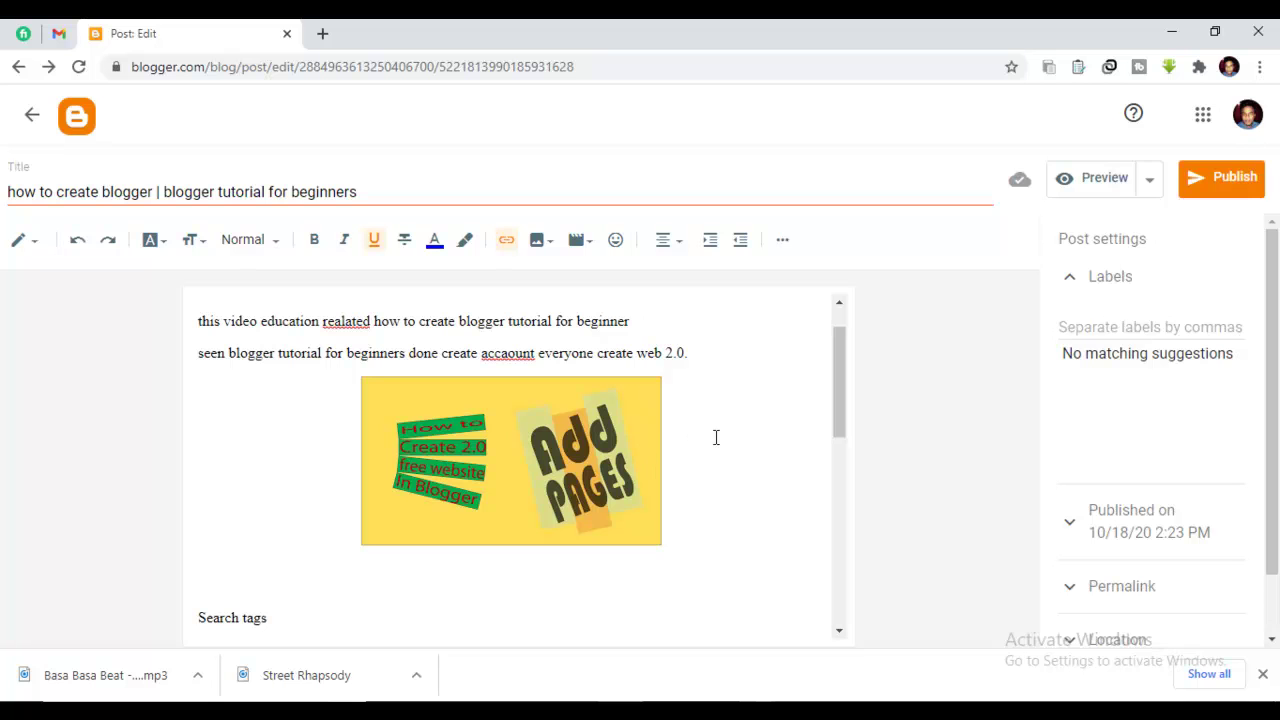
drag(840, 397, 873, 623)
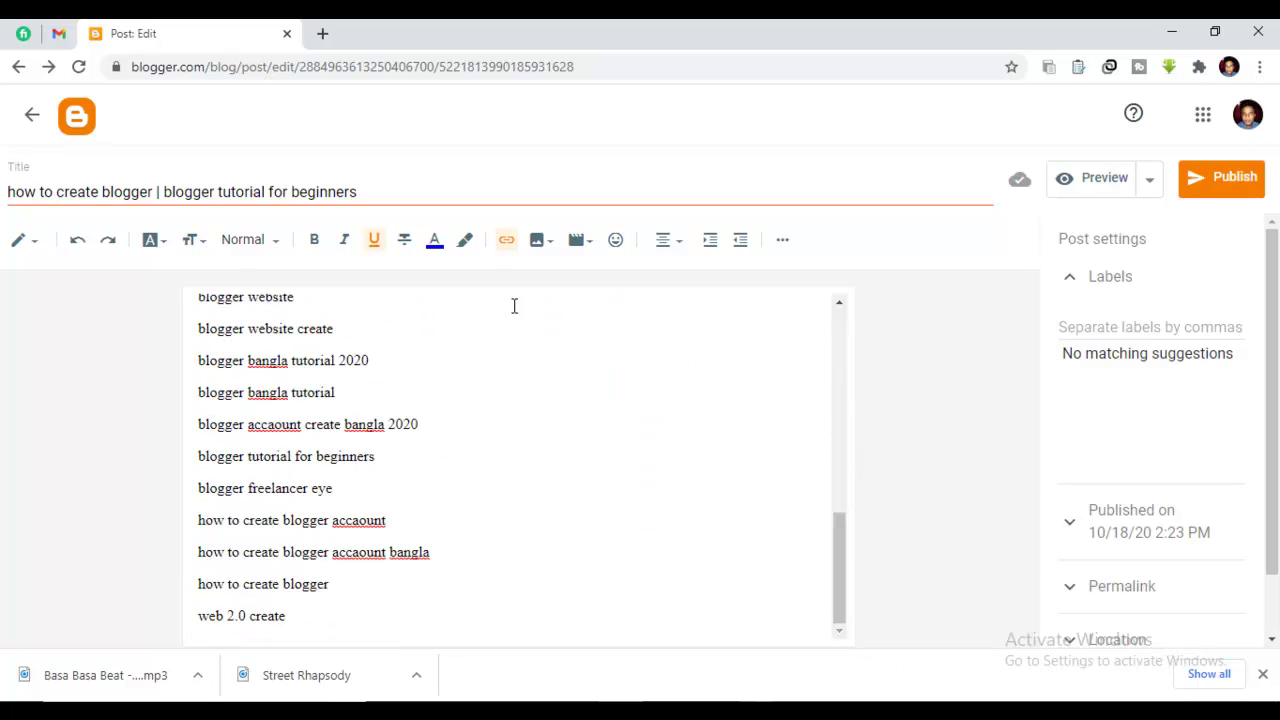
scroll(519, 390, up, 15)
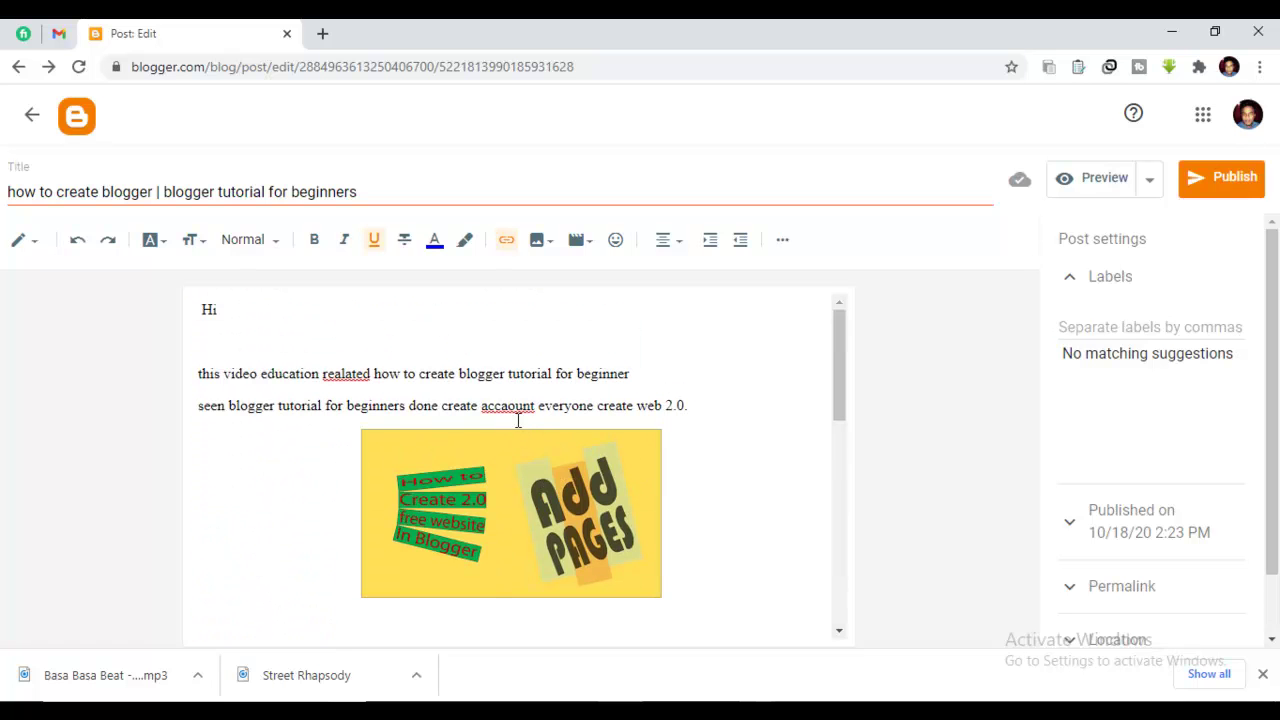
scroll(529, 302, down, 15)
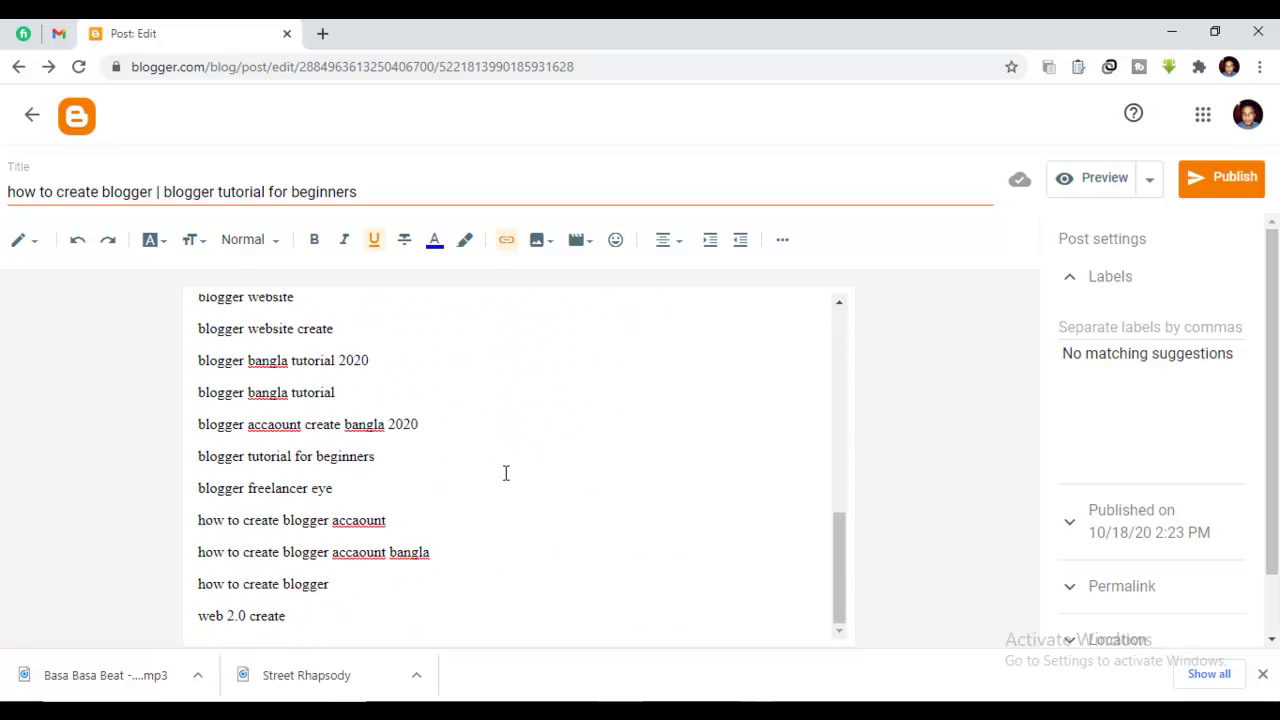
click(1235, 181)
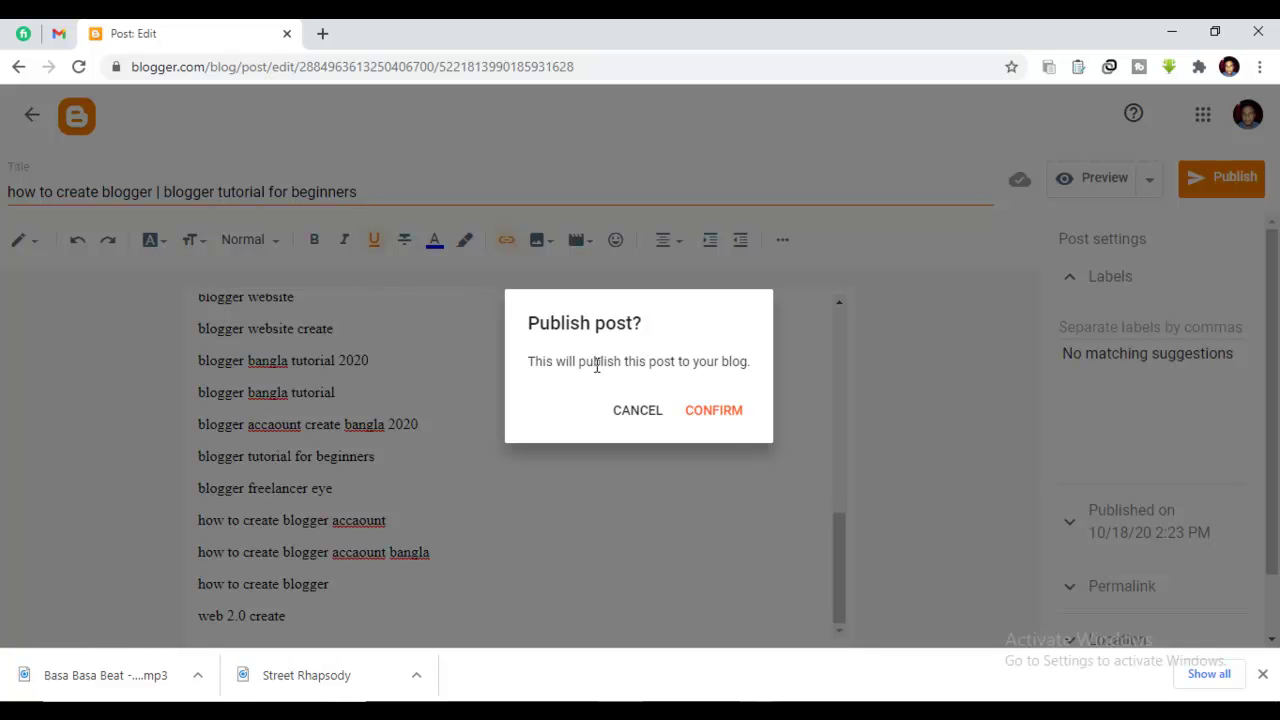
click(729, 412)
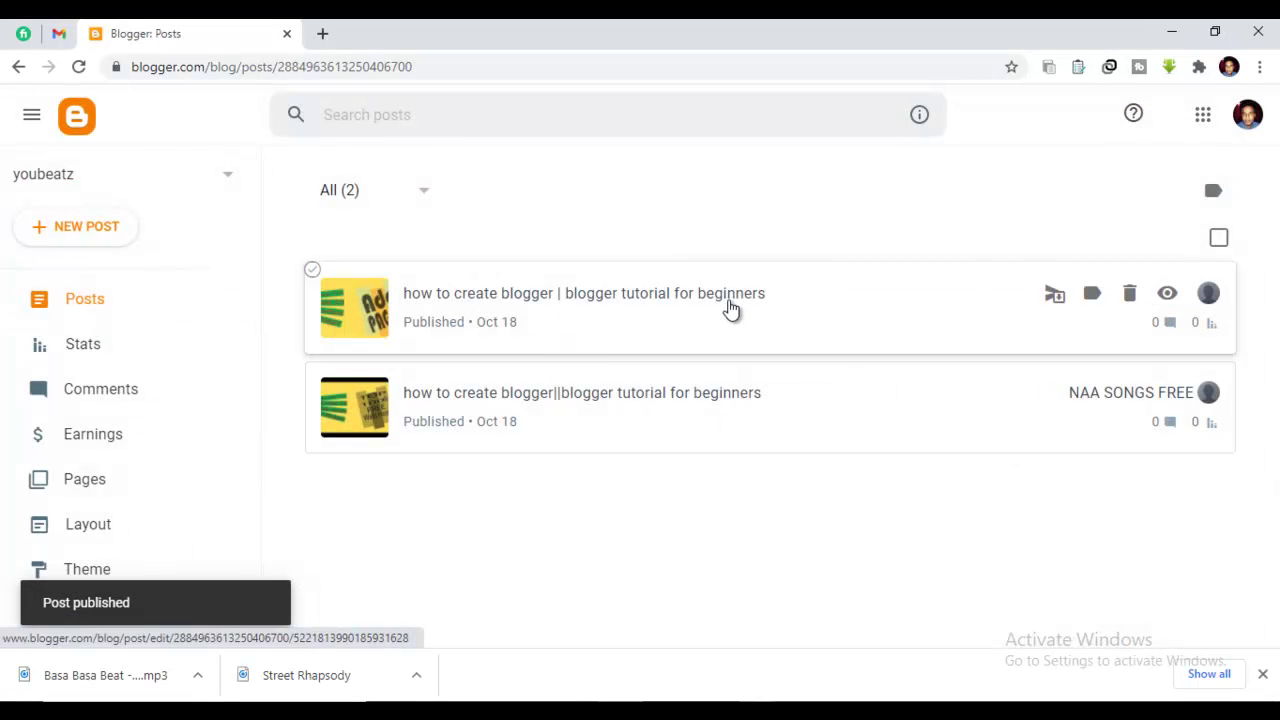
Reopen the published "how to create blogger | blogger tutorial for beginners" post and look through its content
click(537, 297)
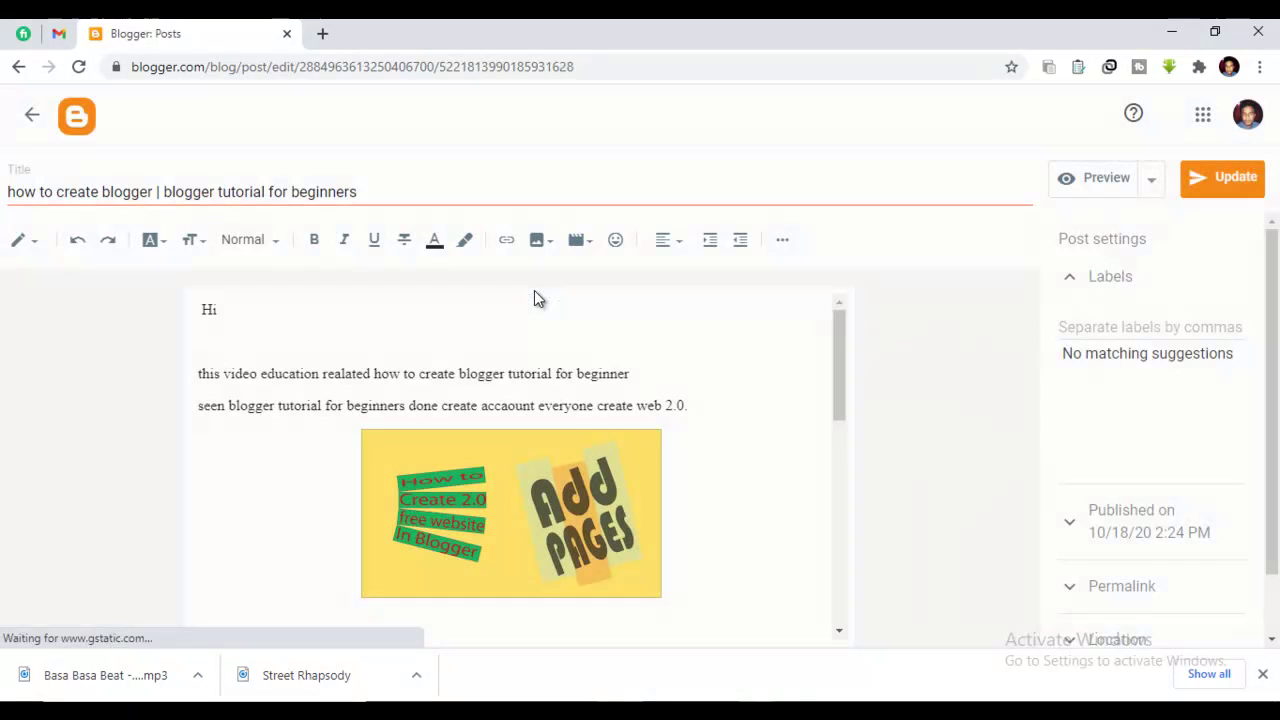
scroll(383, 371, down, 6)
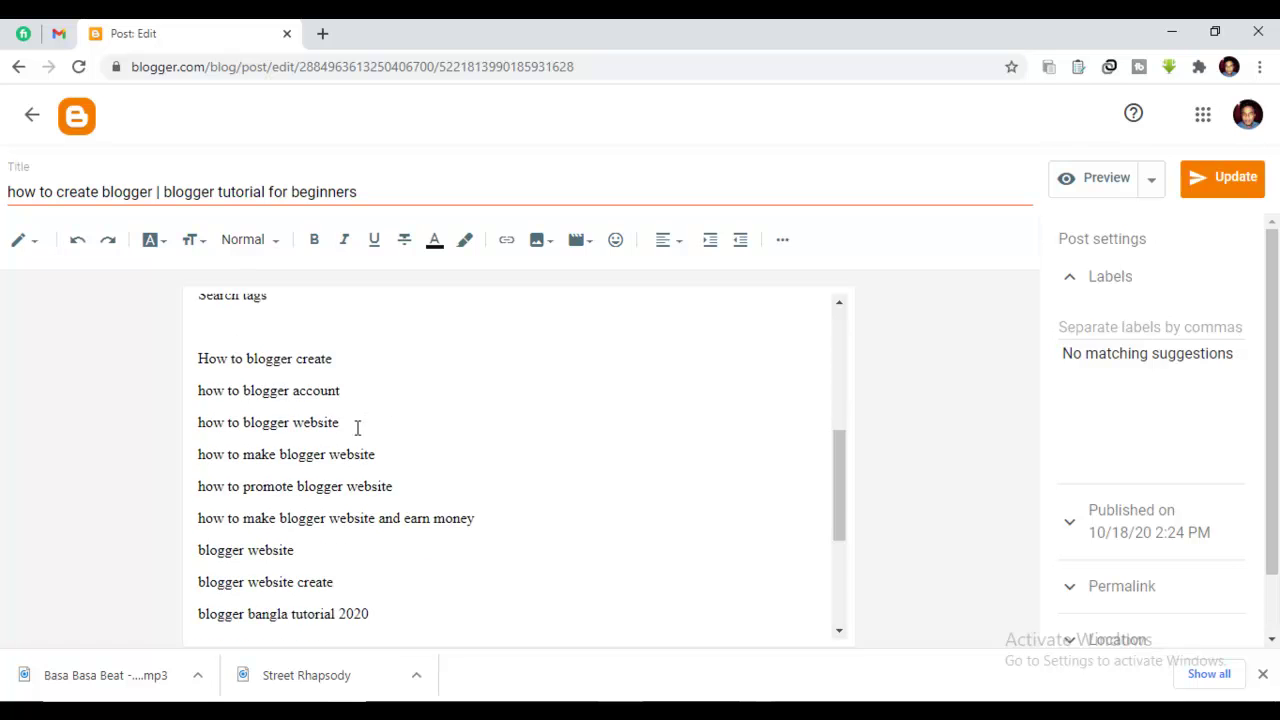
scroll(357, 427, down, 3)
scroll(353, 445, up, 10)
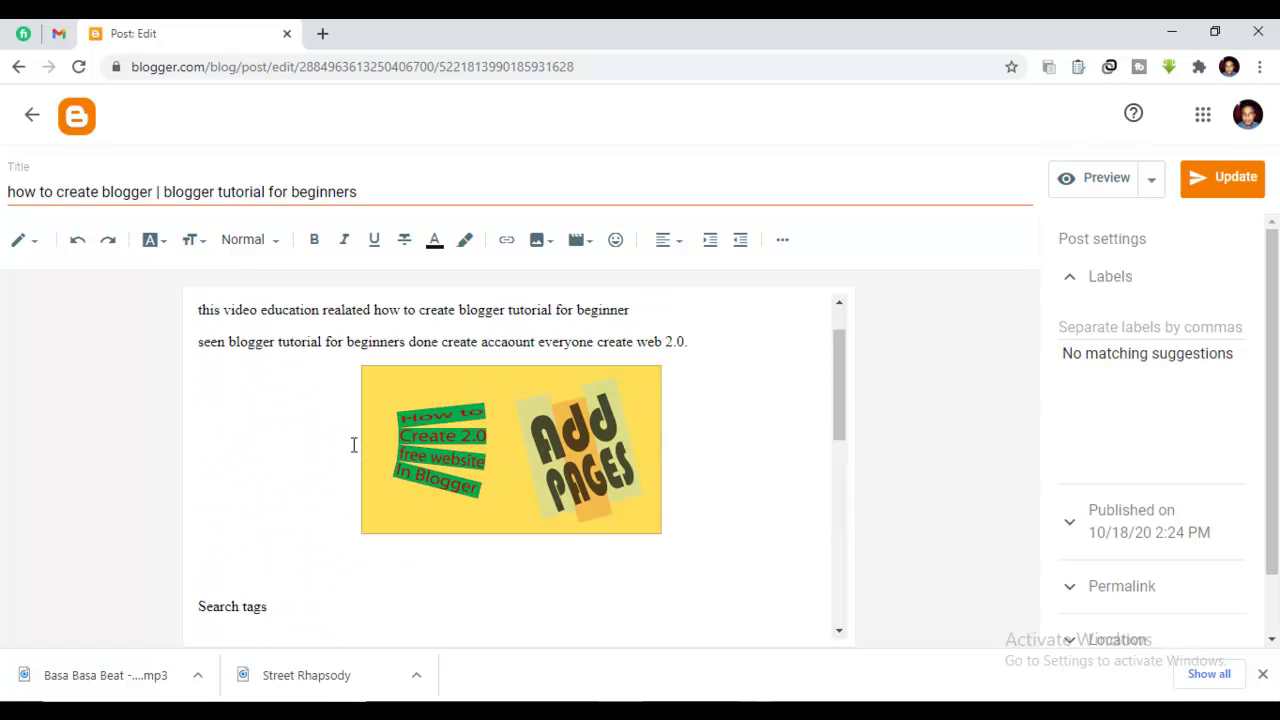
Return to the post list and open the live youbeatz blog
click(17, 67)
scroll(115, 430, down, 3)
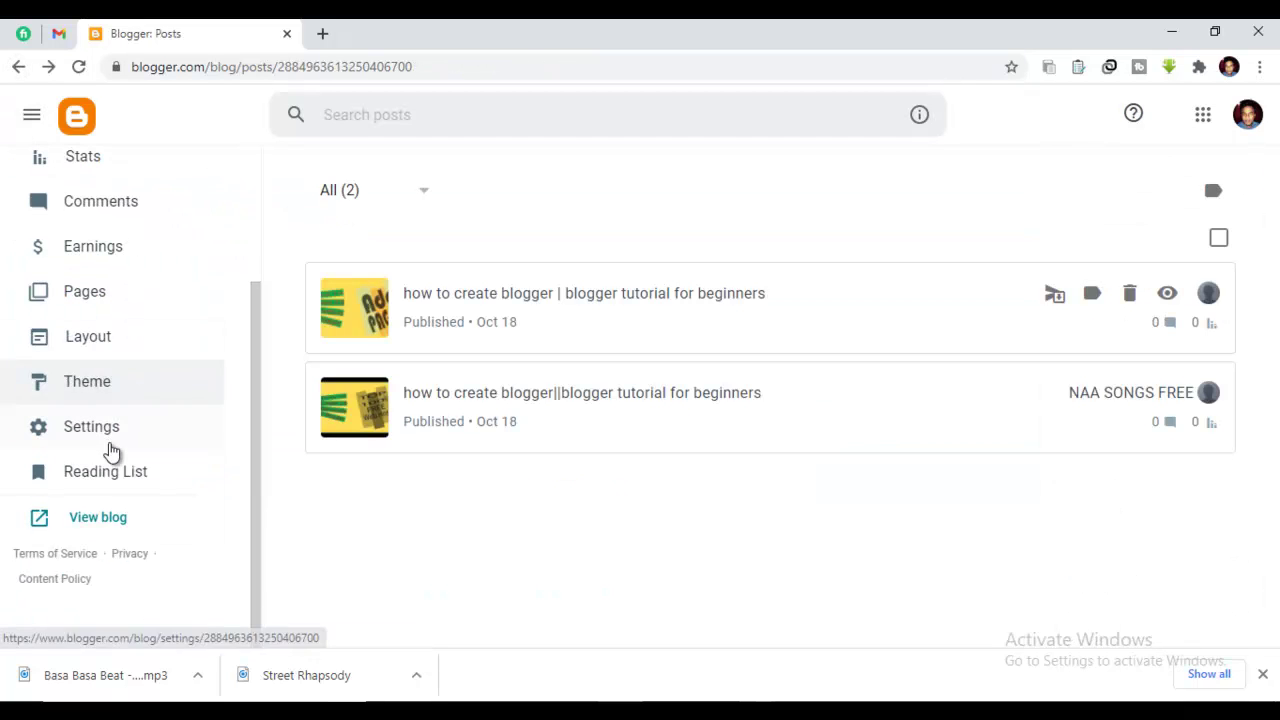
click(98, 518)
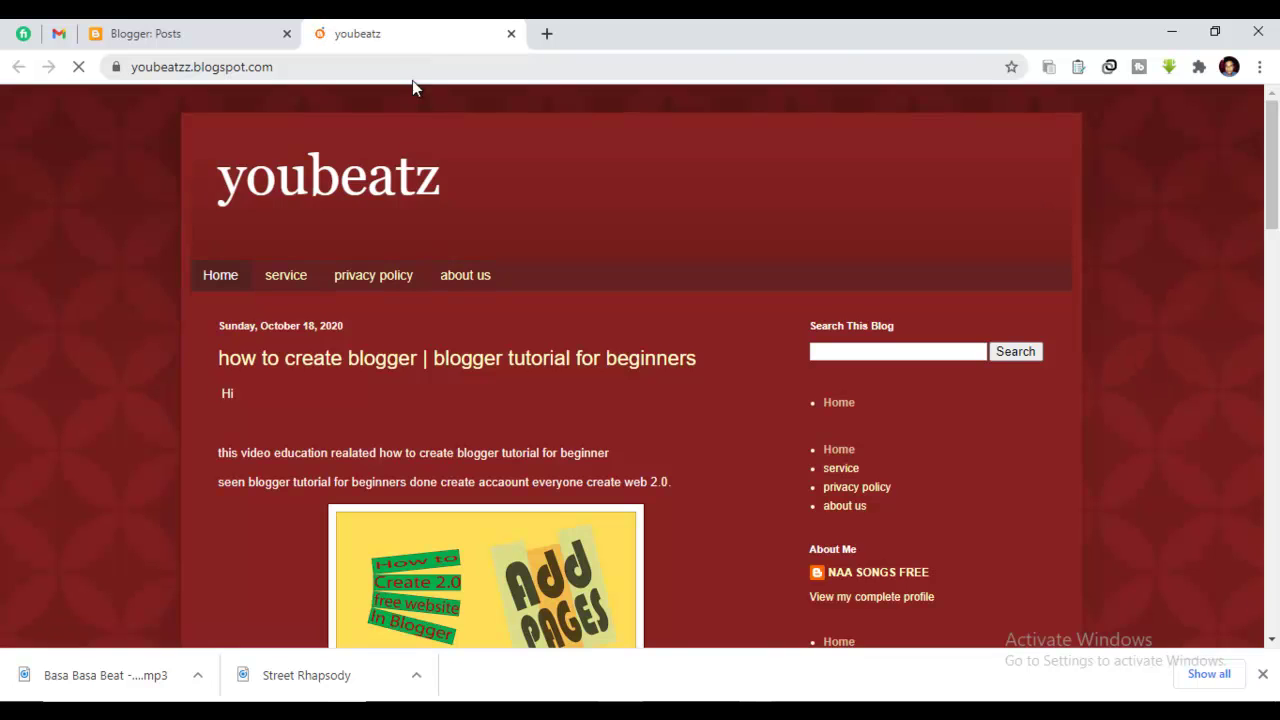
Look through the new post's title, text, image and search tags on the live blog, including the older video post below it
scroll(418, 365, down, 4)
scroll(420, 360, up, 3)
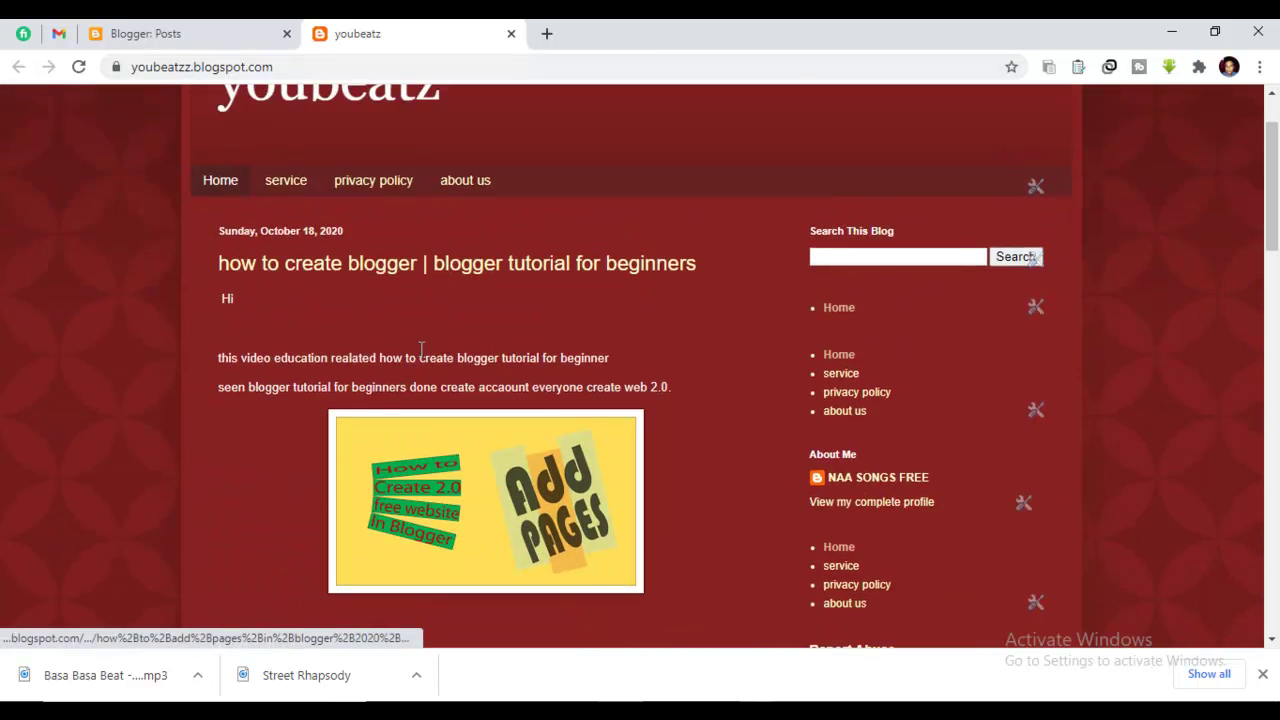
scroll(420, 358, down, 4)
scroll(420, 358, down, 5)
scroll(374, 326, down, 4)
scroll(373, 318, up, 4)
scroll(374, 326, up, 4)
scroll(373, 321, down, 6)
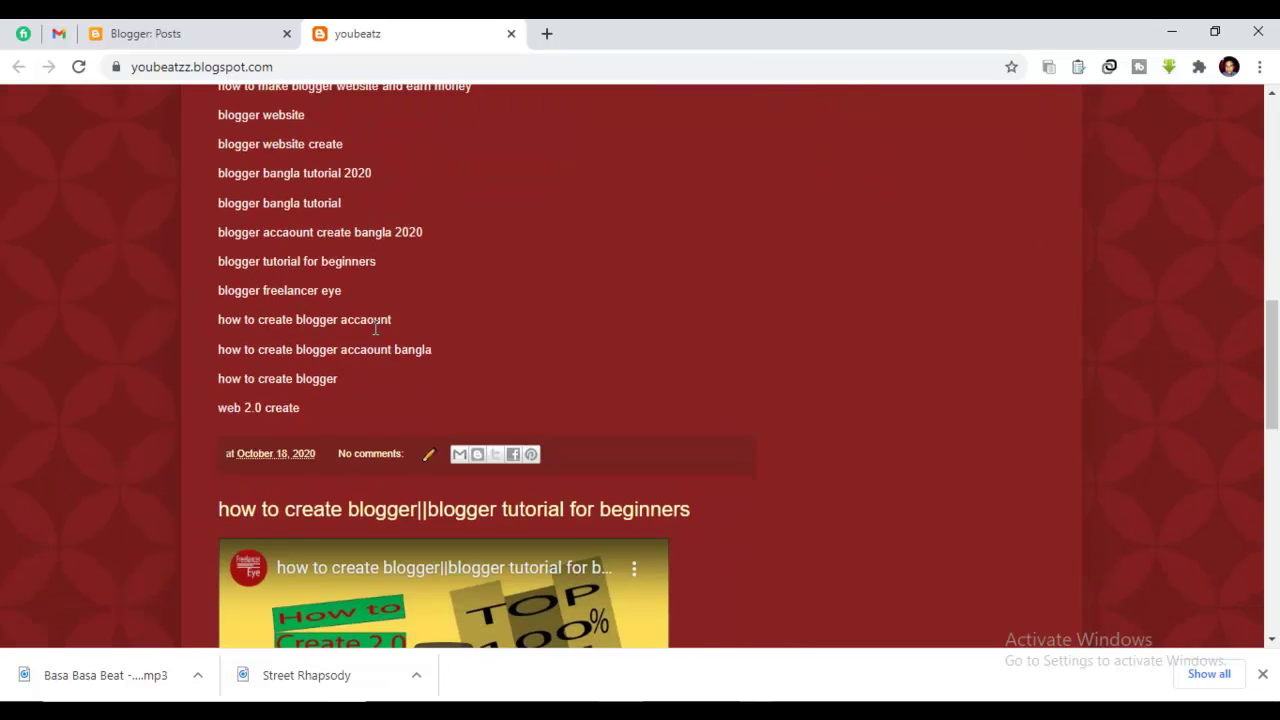
scroll(374, 326, up, 8)
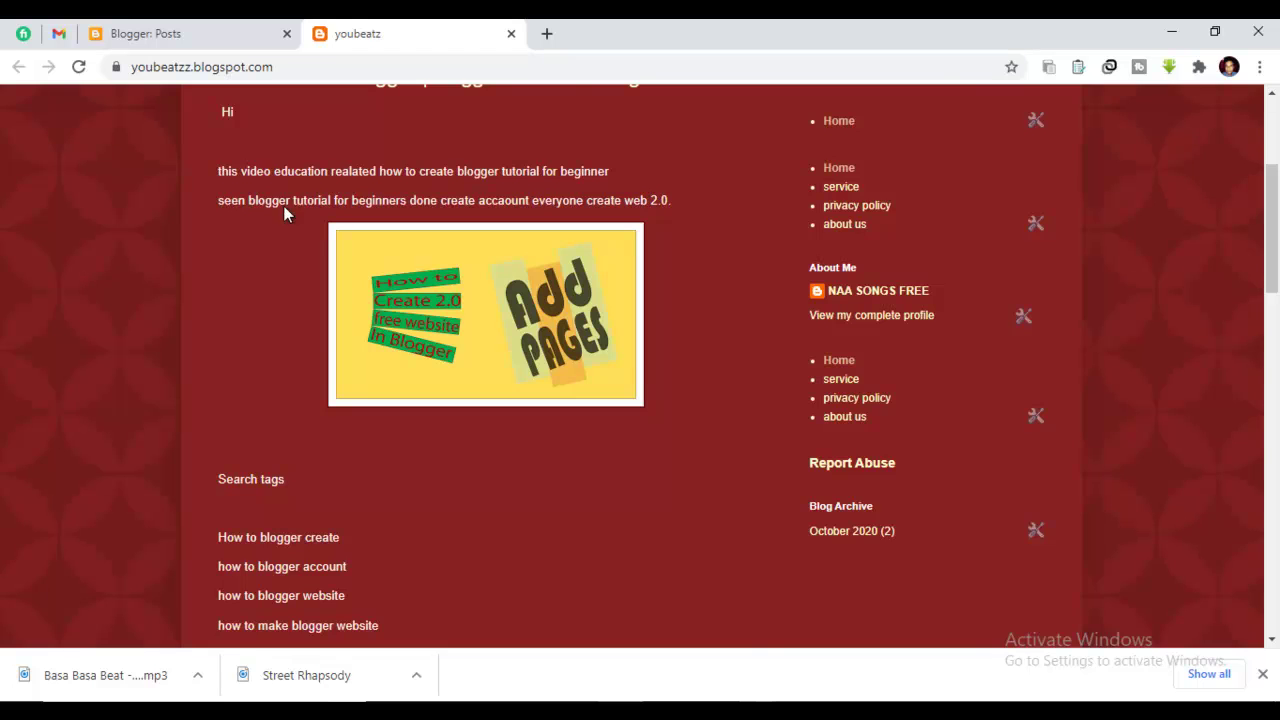
scroll(320, 336, down, 3)
scroll(322, 340, down, 6)
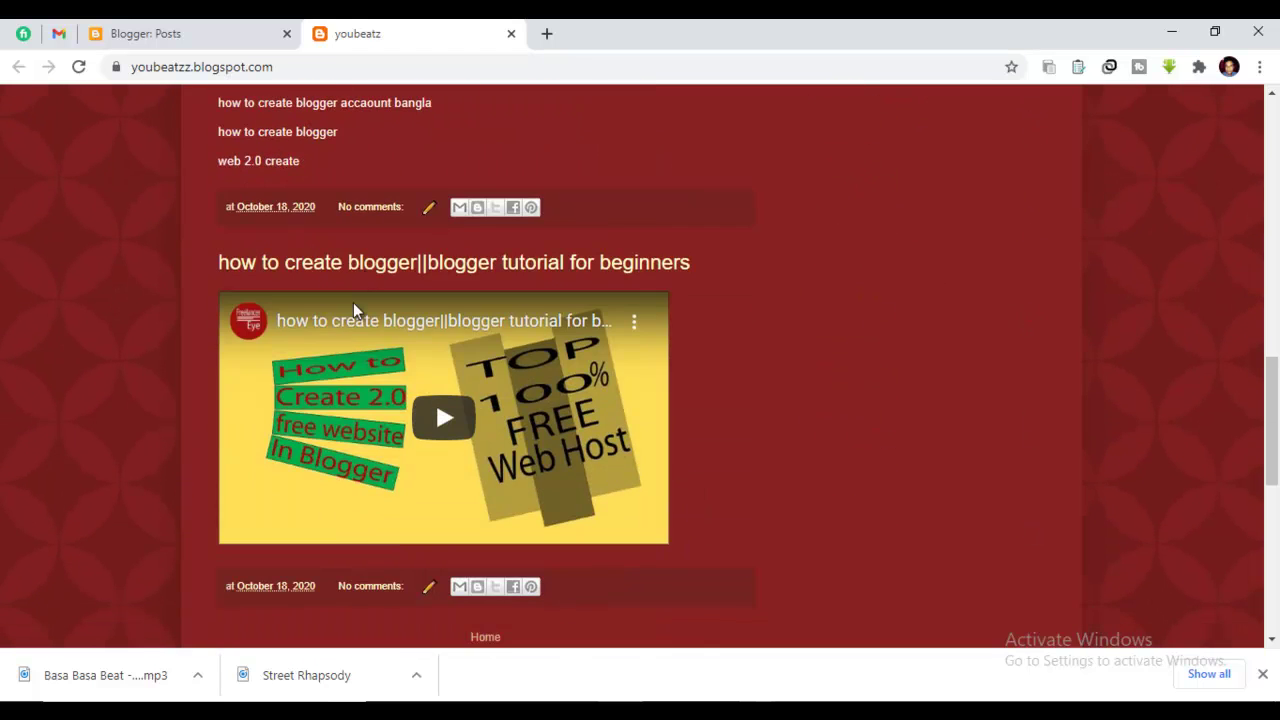
scroll(326, 162, up, 8)
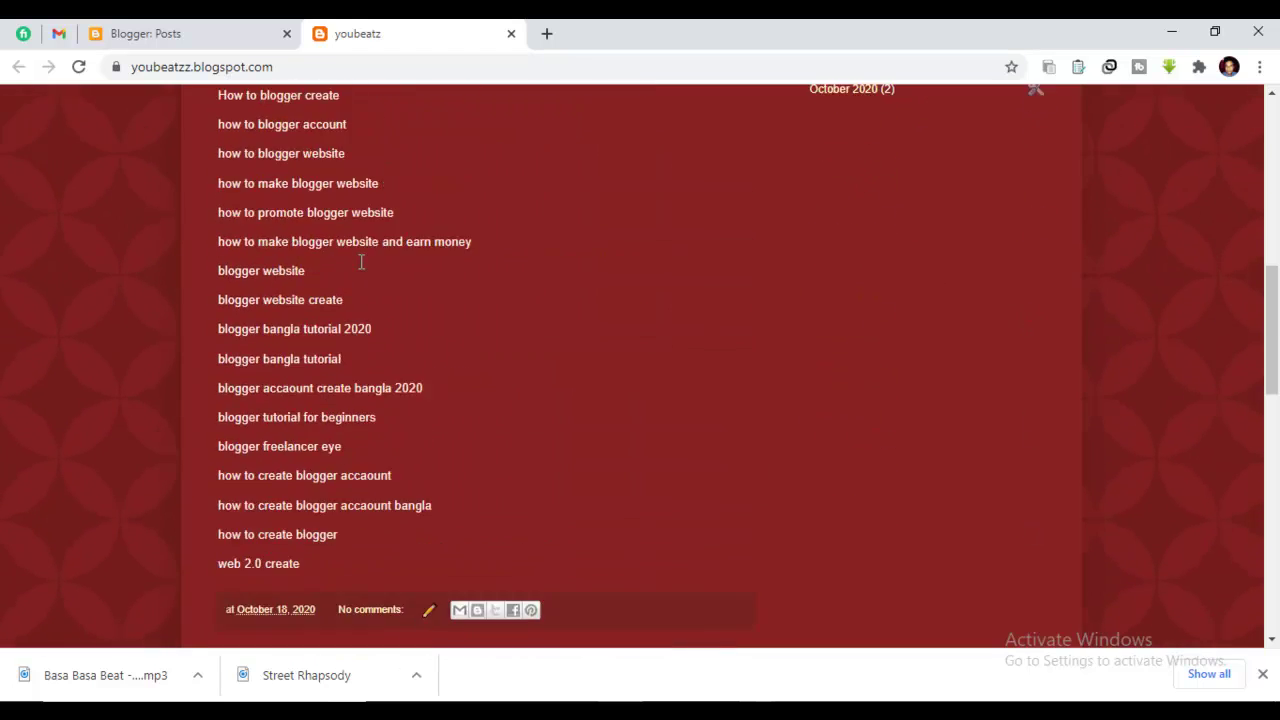
scroll(363, 278, up, 3)
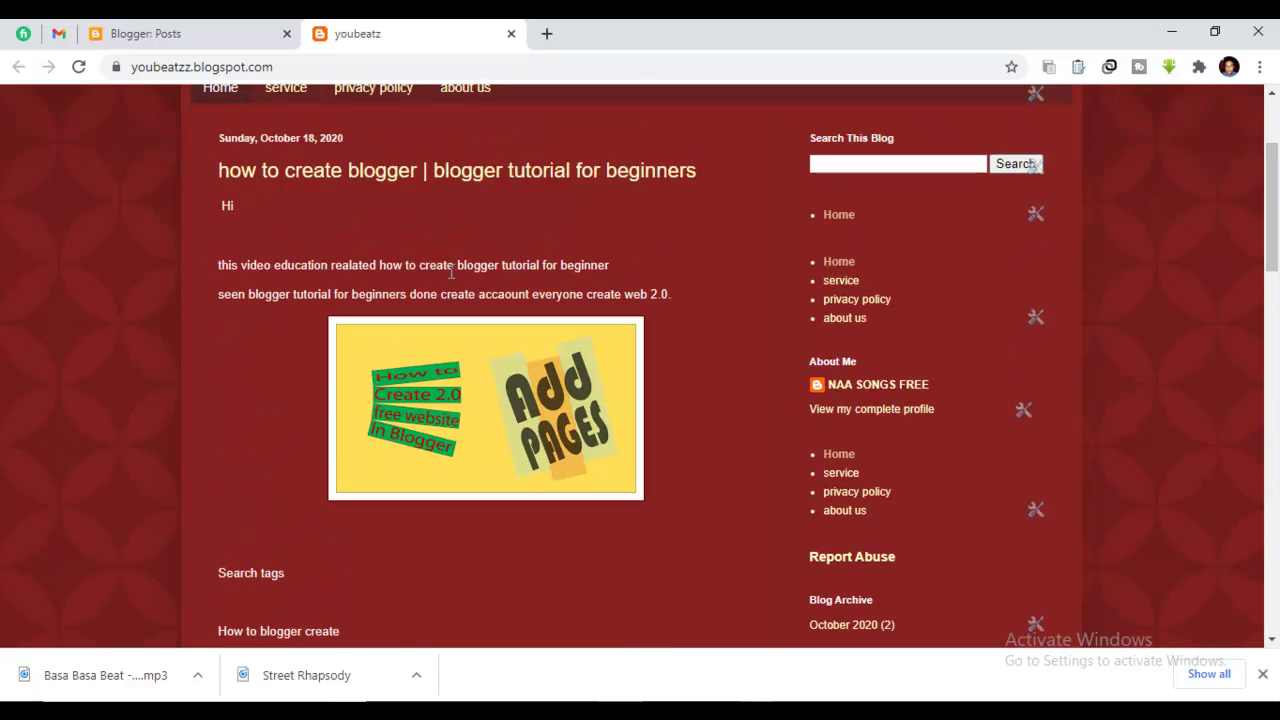